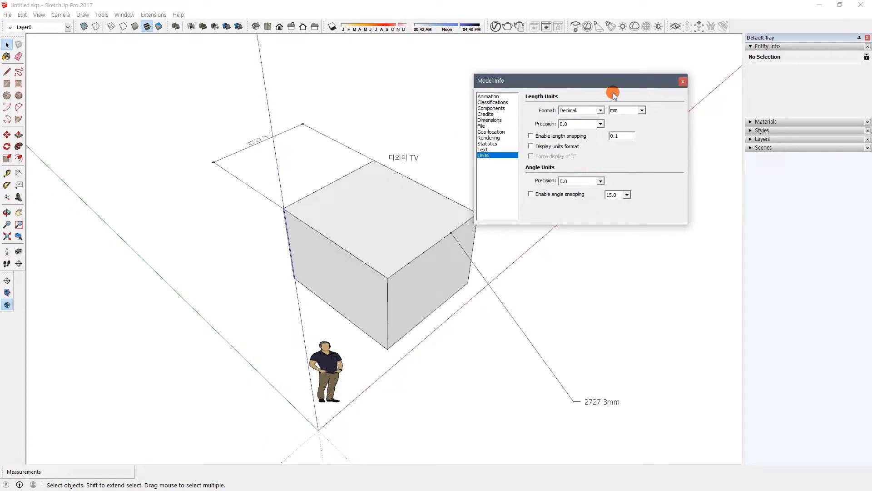
# Close the Model Info window showing the length and angle units
pyautogui.moveTo(614, 85); pyautogui.dragTo(580, 85)
pyautogui.click(650, 81)
pyautogui.press('o')
pyautogui.moveTo(473, 238); pyautogui.dragTo(468, 241)
pyautogui.press('space')
pyautogui.click(181, 46)
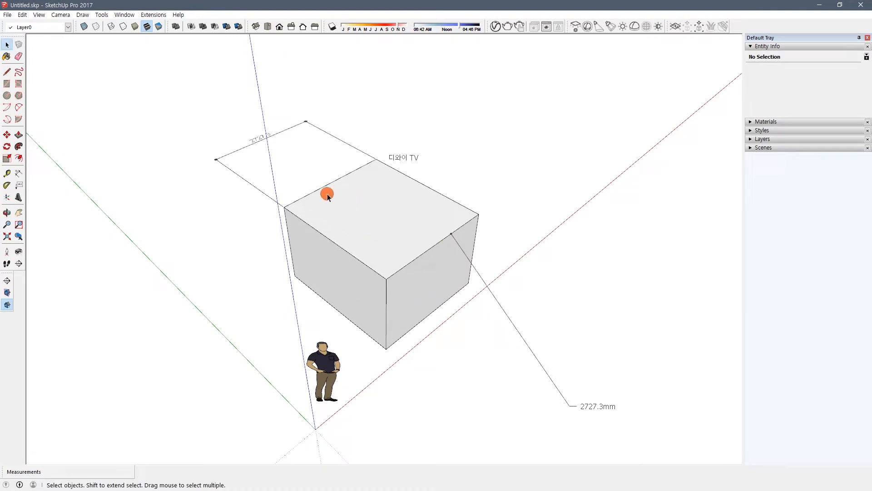
pyautogui.click(10, 15)
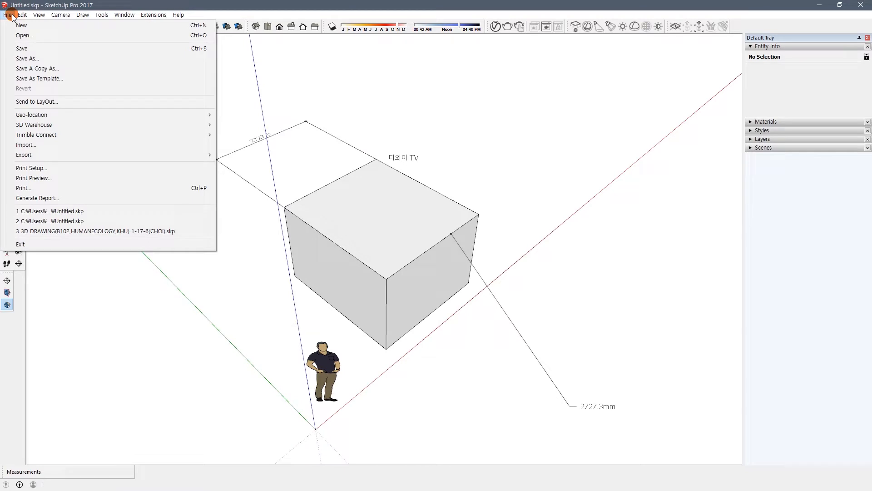
pyautogui.click(10, 15)
pyautogui.click(7, 15)
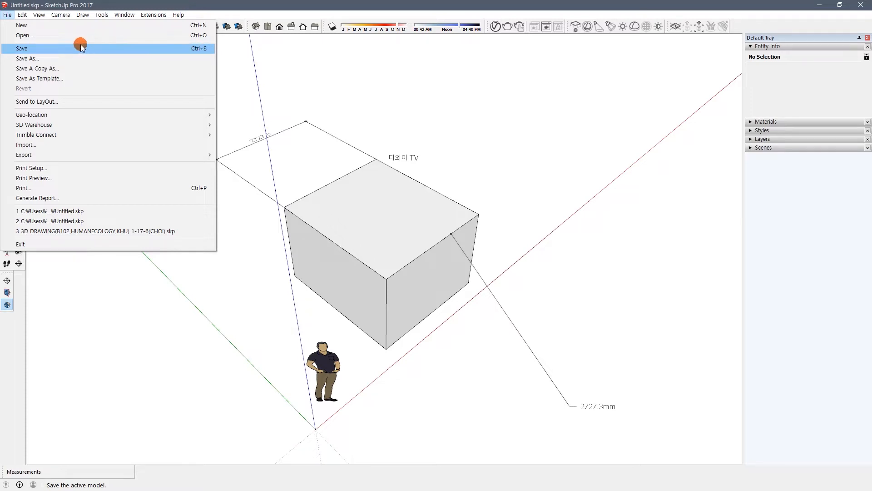
pyautogui.click(243, 64)
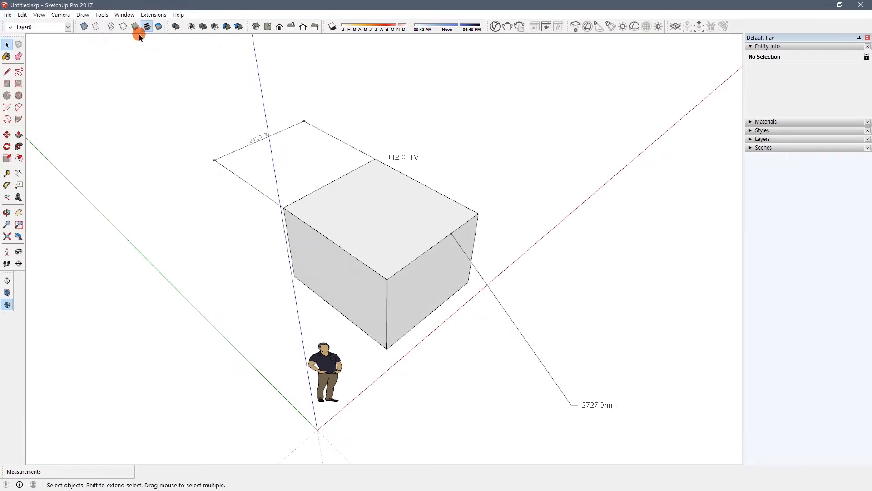
pyautogui.click(124, 15)
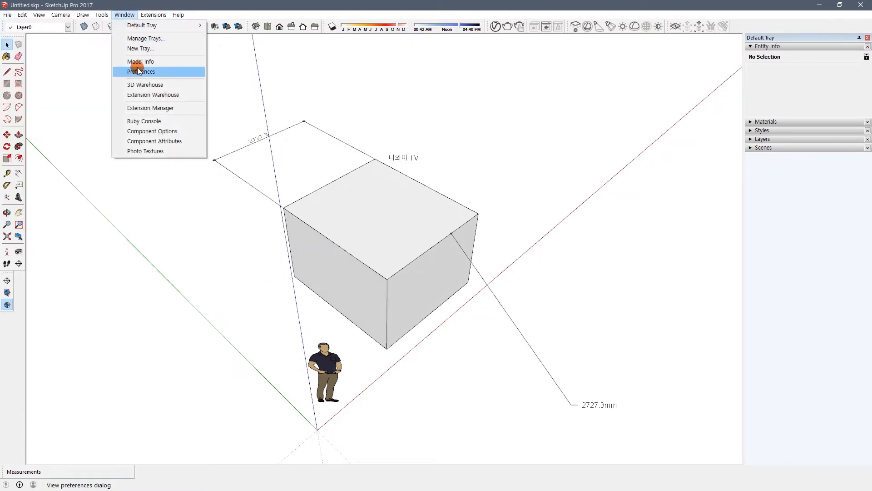
pyautogui.click(348, 109)
pyautogui.moveTo(364, 150); pyautogui.dragTo(395, 314, button='middle')
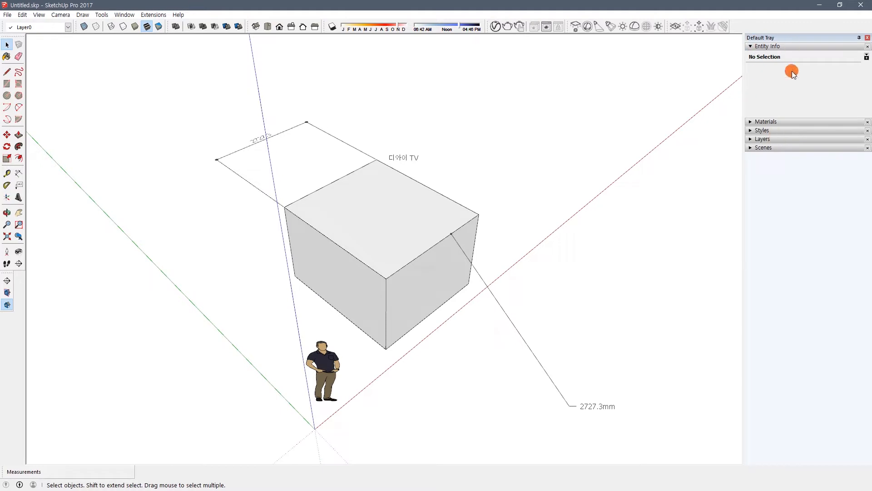
# Expand the Styles settings and switch the style list from the model's own styles to the overall Styles collection
pyautogui.click(772, 131)
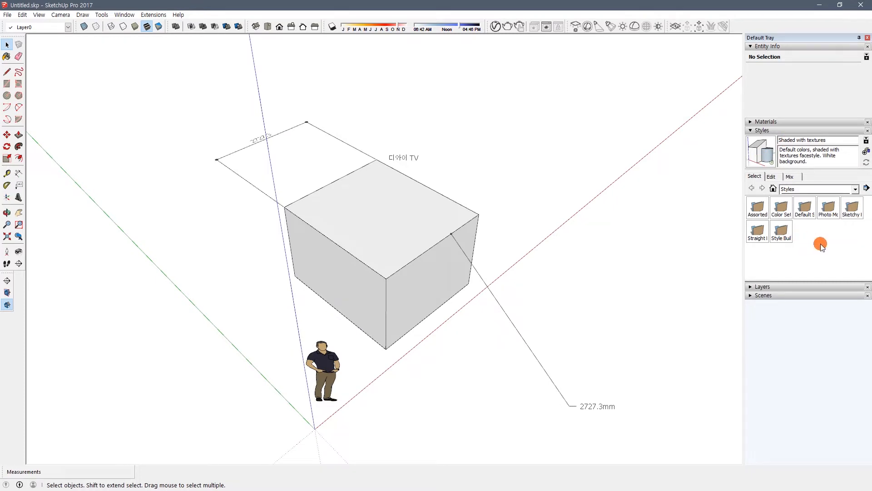
pyautogui.click(759, 178)
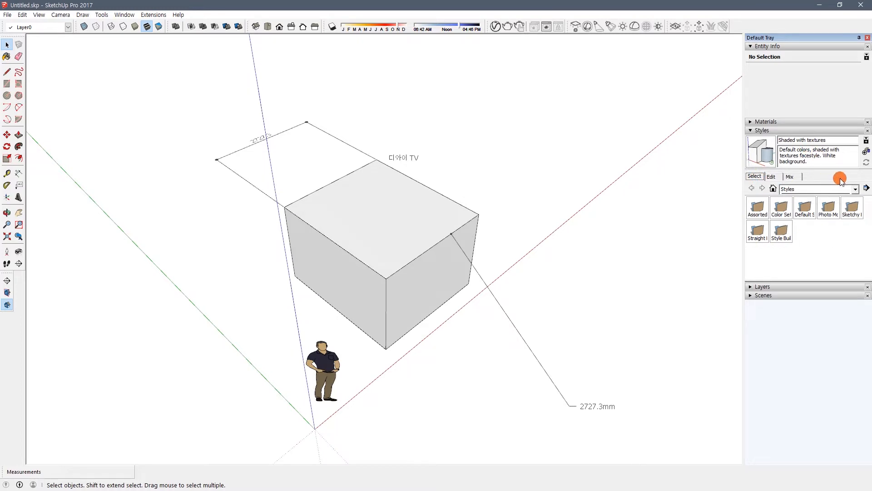
pyautogui.click(775, 190)
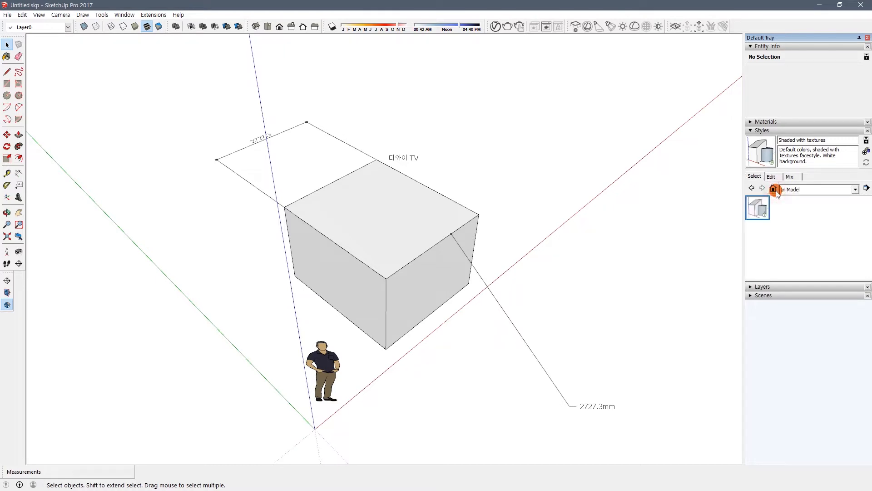
pyautogui.click(806, 190)
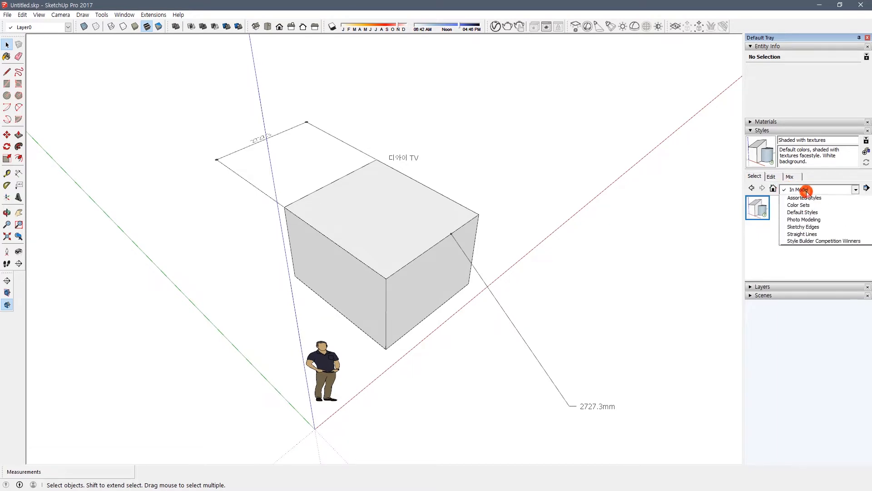
pyautogui.click(823, 205)
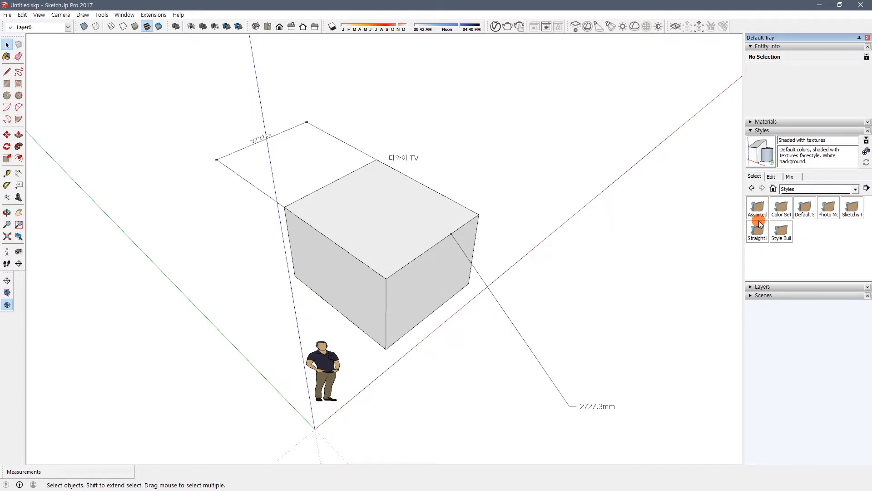
pyautogui.click(838, 189)
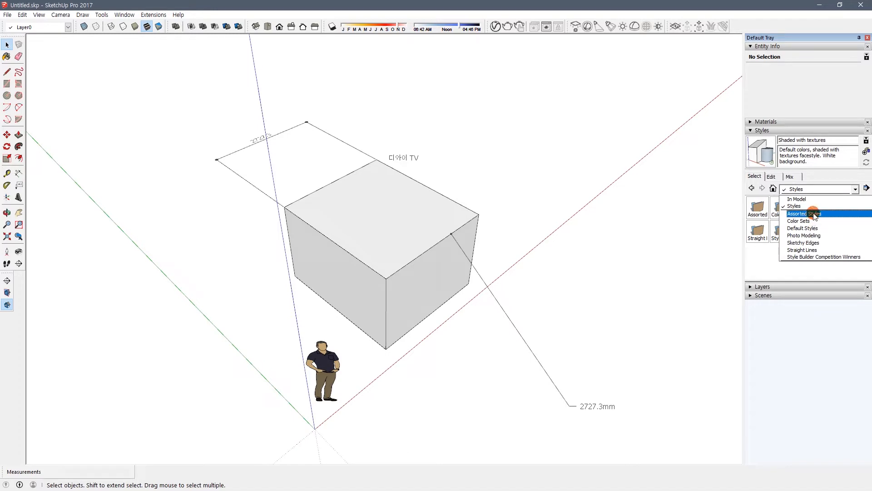
pyautogui.click(769, 266)
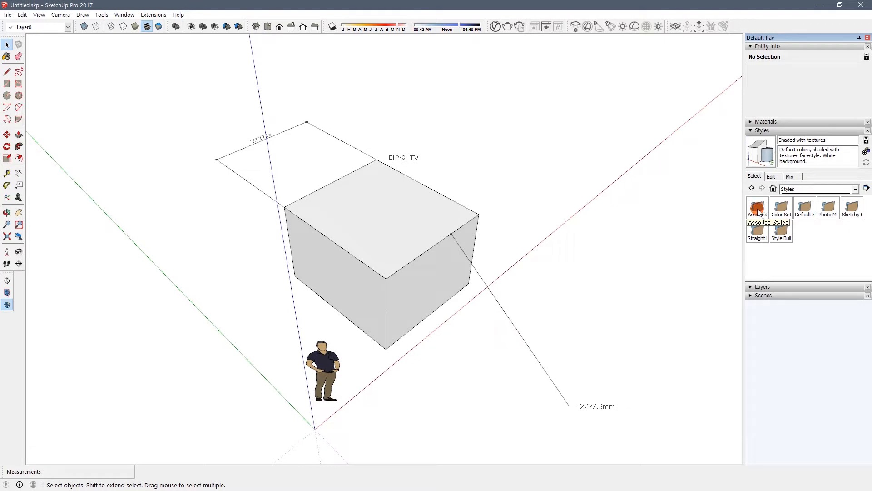
# Browse the Assorted Styles collection and return to the overview of style folders
pyautogui.click(786, 190)
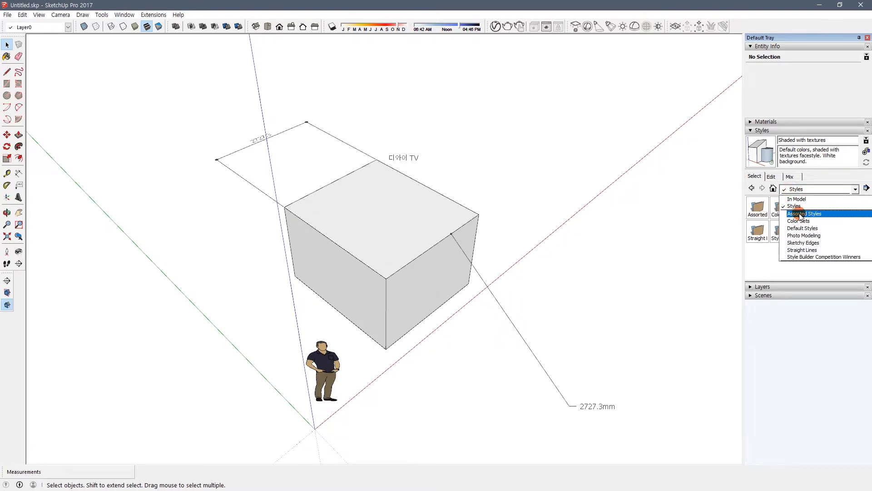
pyautogui.click(803, 214)
pyautogui.click(752, 187)
pyautogui.click(758, 212)
pyautogui.click(754, 188)
pyautogui.click(798, 189)
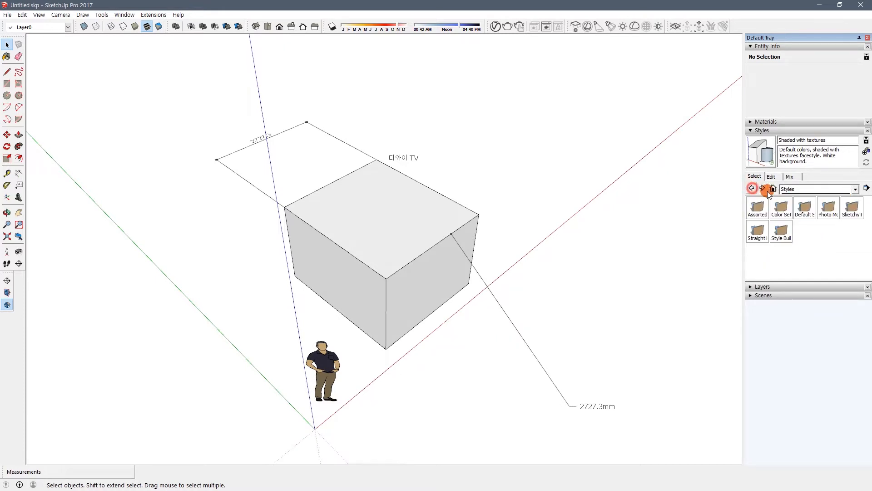
pyautogui.click(804, 212)
pyautogui.click(751, 188)
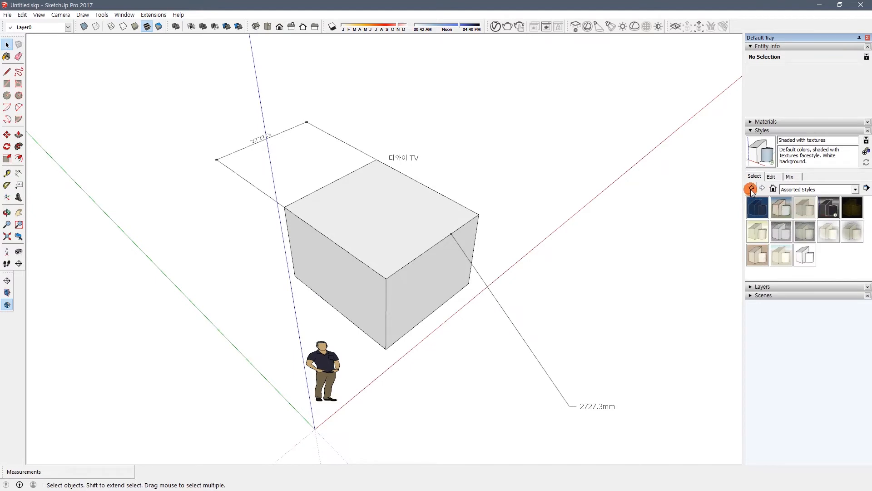
# Browse the Color Sets and Default Styles collections and return to the overview of style folders
pyautogui.click(781, 208)
pyautogui.click(752, 188)
pyautogui.click(799, 189)
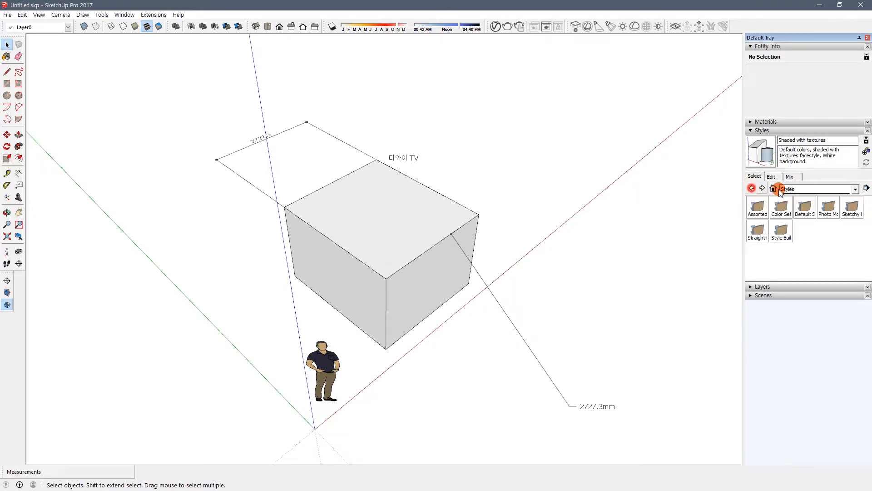
pyautogui.click(810, 229)
pyautogui.click(799, 189)
pyautogui.click(803, 220)
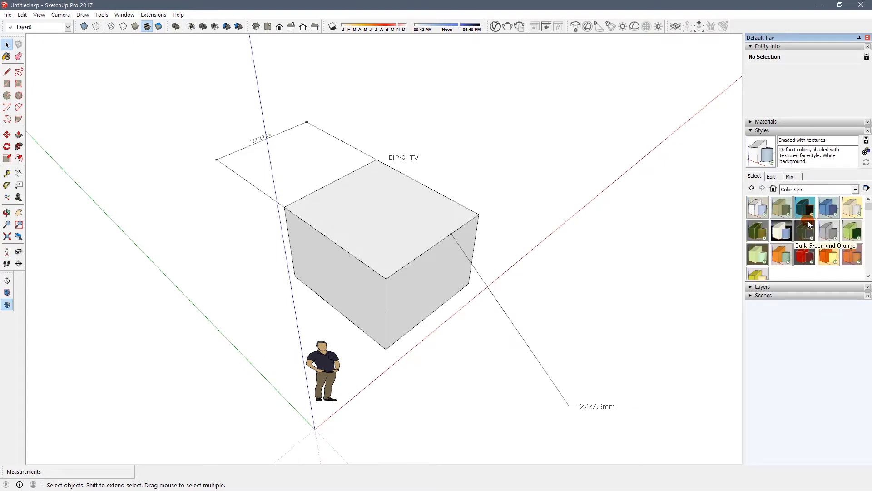
pyautogui.click(751, 188)
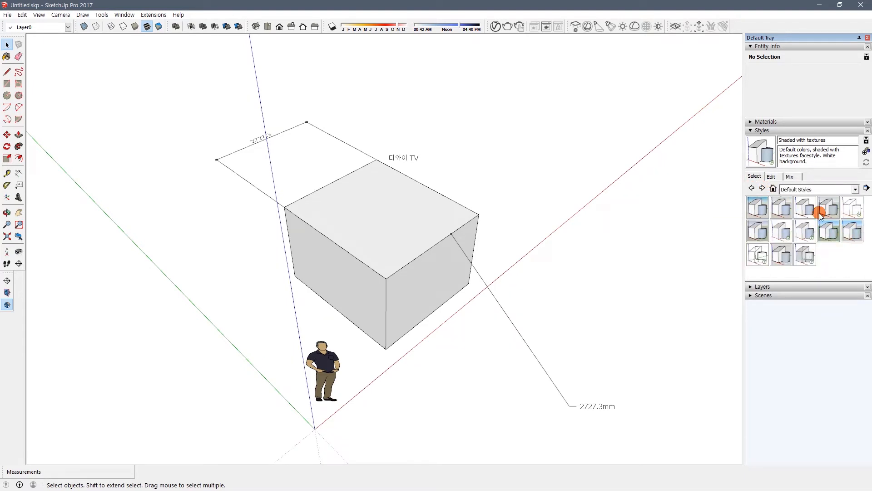
pyautogui.click(809, 190)
pyautogui.click(807, 207)
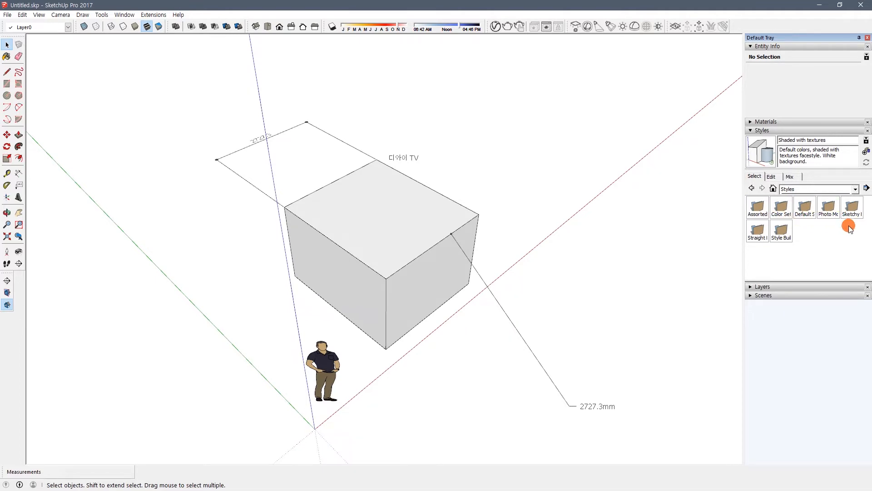
# View the Assorted Styles collection and the styles used in the model, and return to the style folders
pyautogui.click(801, 190)
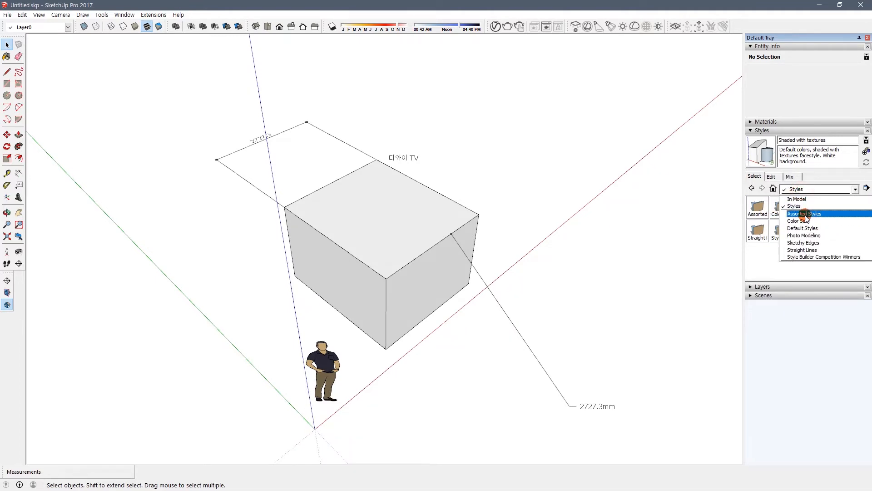
pyautogui.click(804, 214)
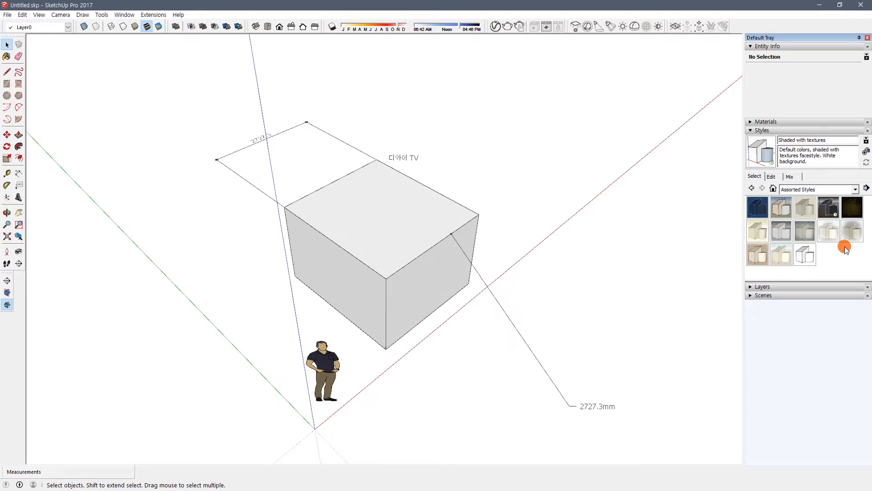
pyautogui.click(774, 189)
pyautogui.click(793, 189)
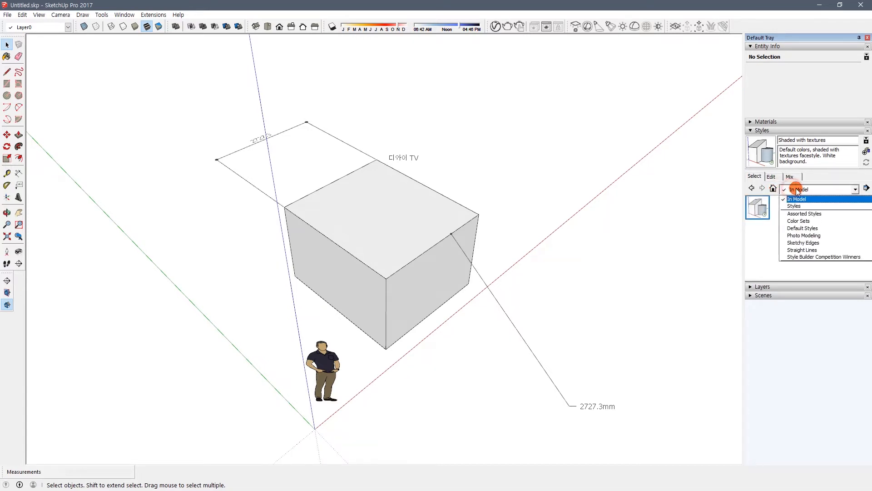
pyautogui.click(802, 208)
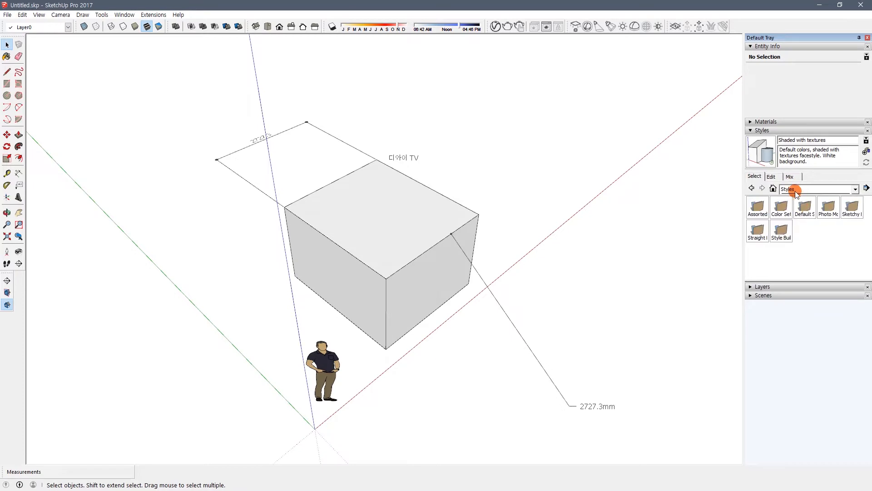
# Compare the In Model and Styles lists and select the Shaded with textures style in the model
pyautogui.click(774, 189)
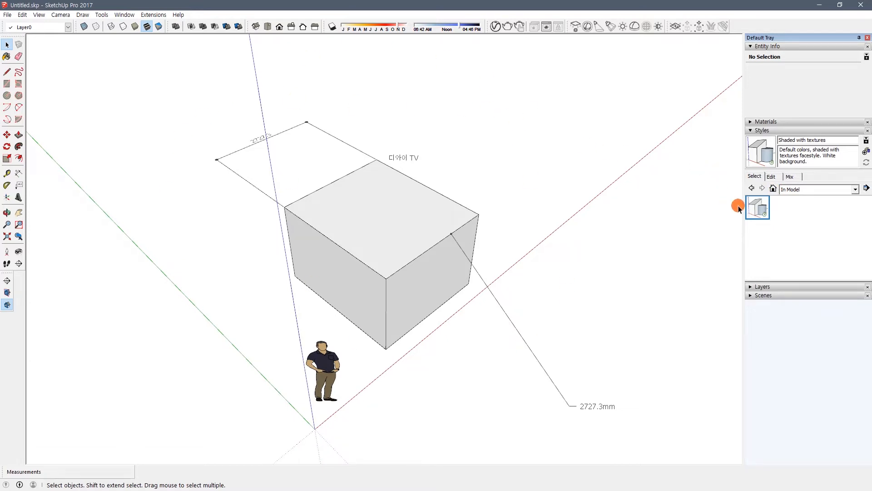
pyautogui.click(784, 189)
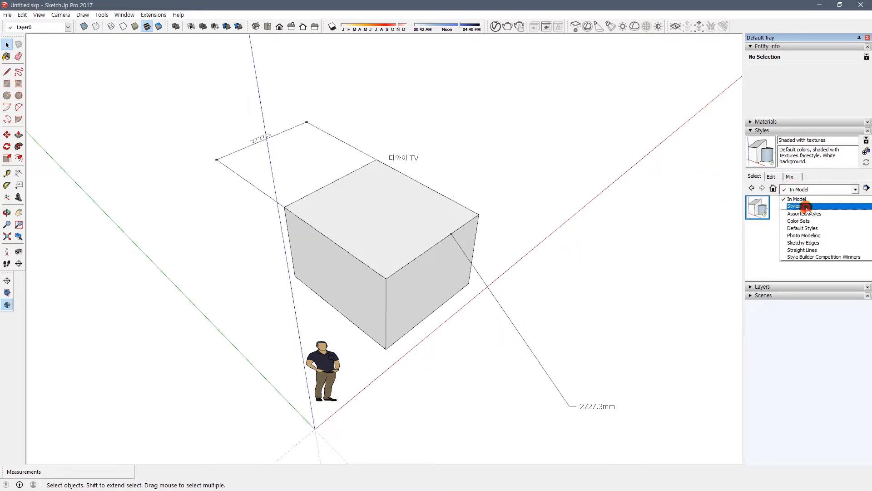
pyautogui.click(800, 206)
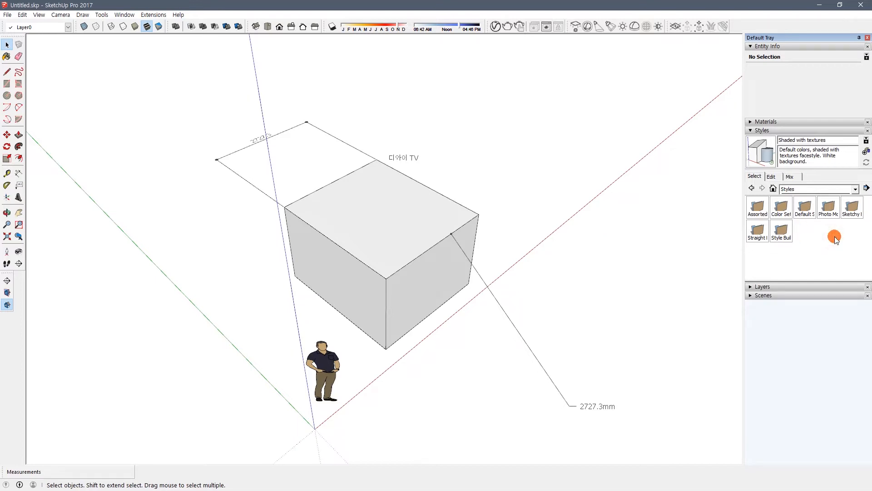
pyautogui.click(773, 188)
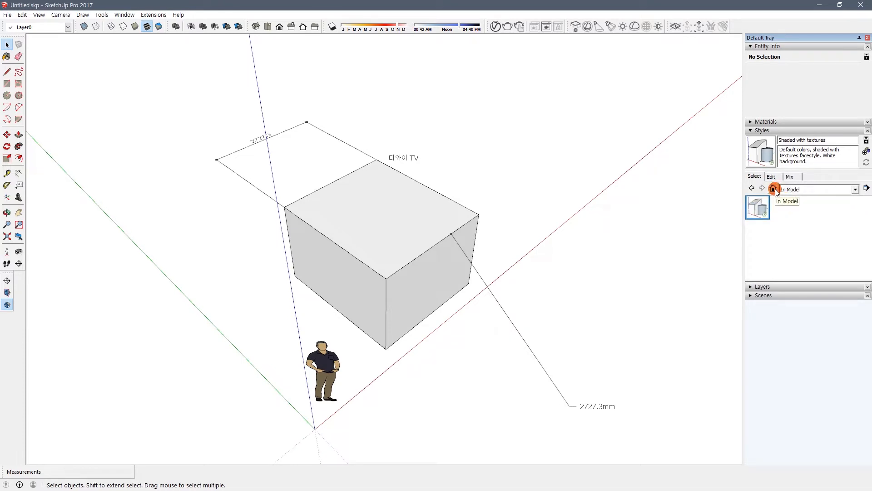
pyautogui.click(765, 211)
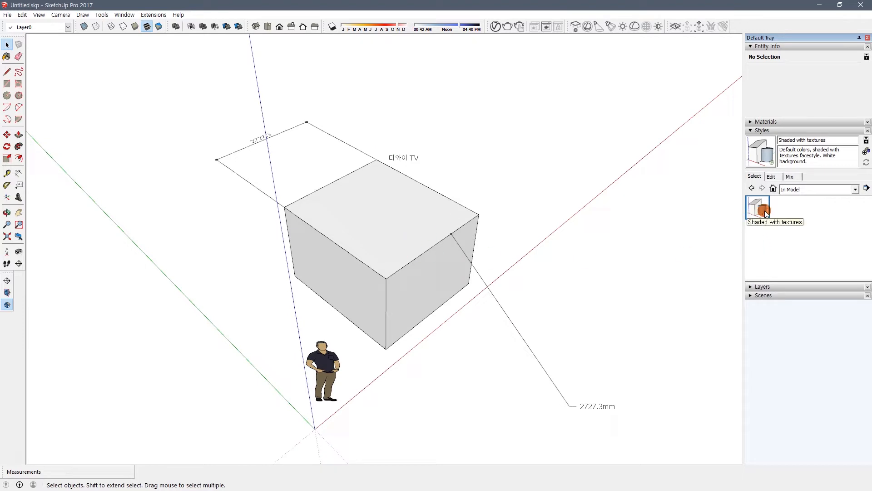
# Open the edge settings of the Shaded with textures style and toggle Back Edges repeatedly, ending with it enabled
pyautogui.click(771, 177)
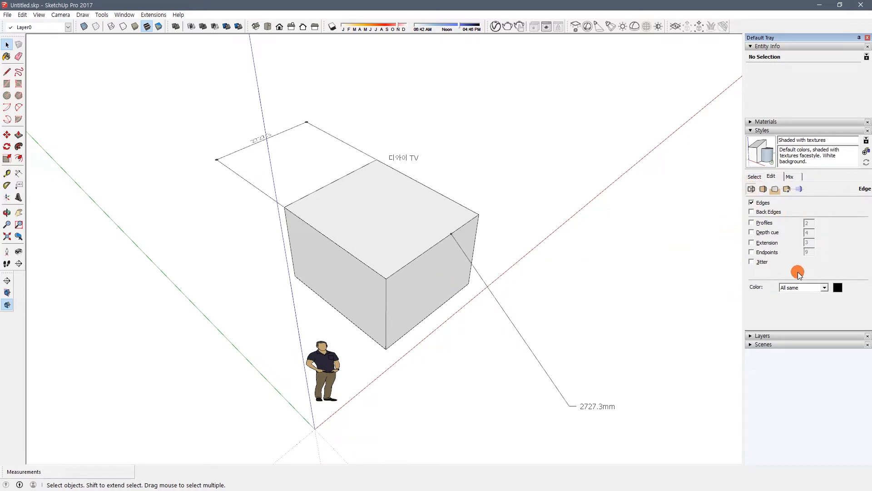
pyautogui.click(762, 214)
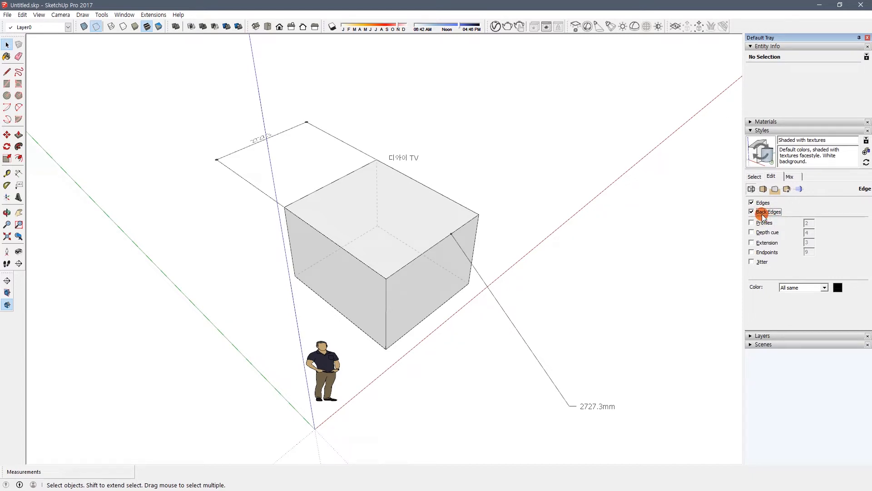
pyautogui.click(762, 213)
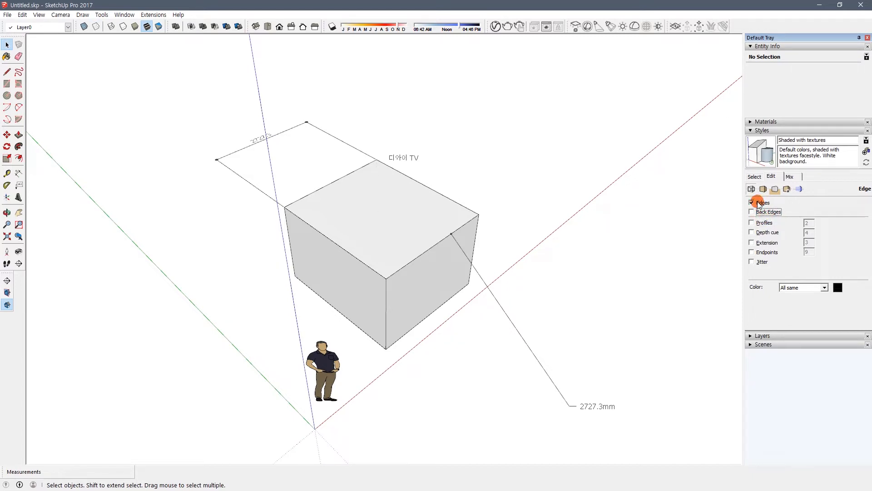
pyautogui.click(761, 212)
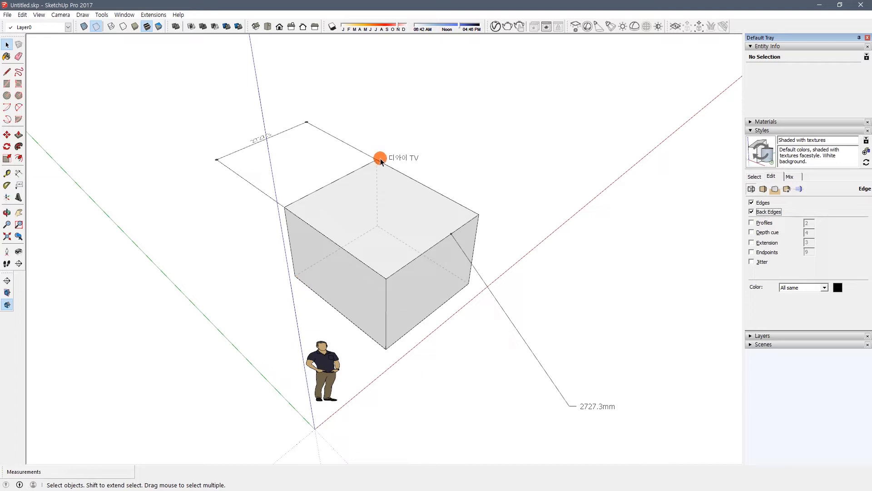
pyautogui.click(760, 213)
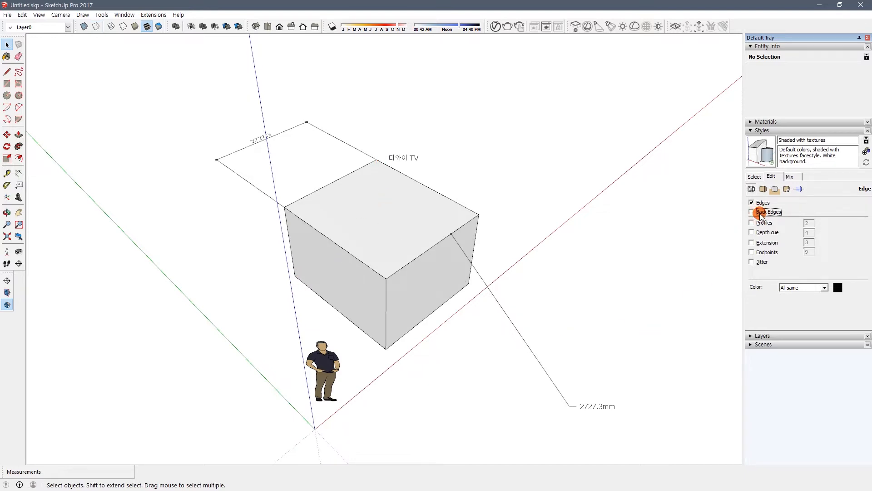
pyautogui.click(761, 213)
pyautogui.click(760, 213)
pyautogui.click(96, 25)
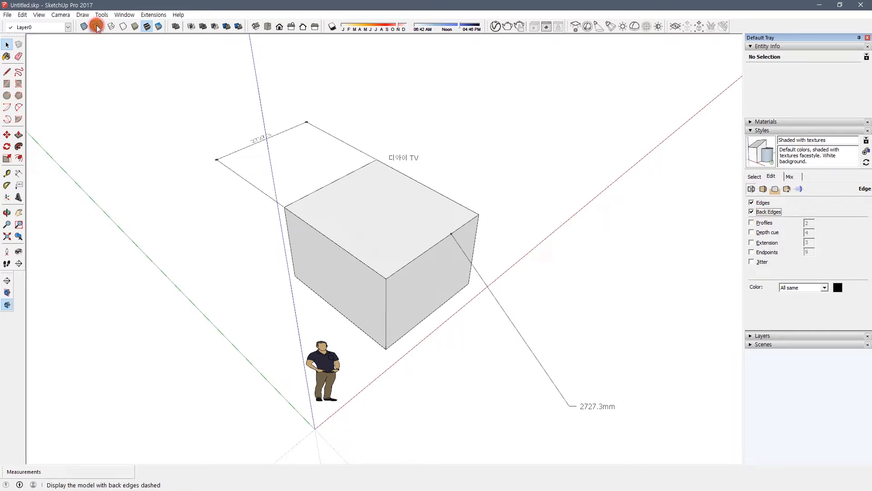
# Toggle the dashed display of back edges for the box, leaving Back Edges turned off
pyautogui.click(97, 26)
pyautogui.click(96, 26)
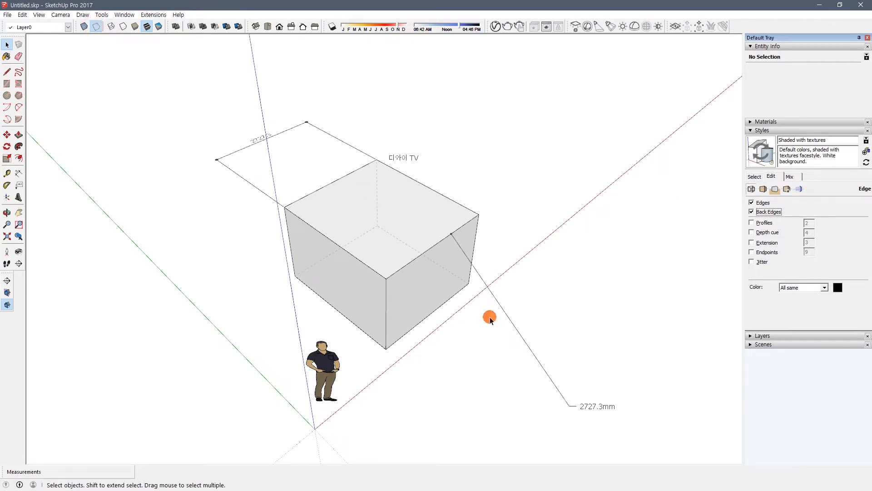
pyautogui.click(96, 25)
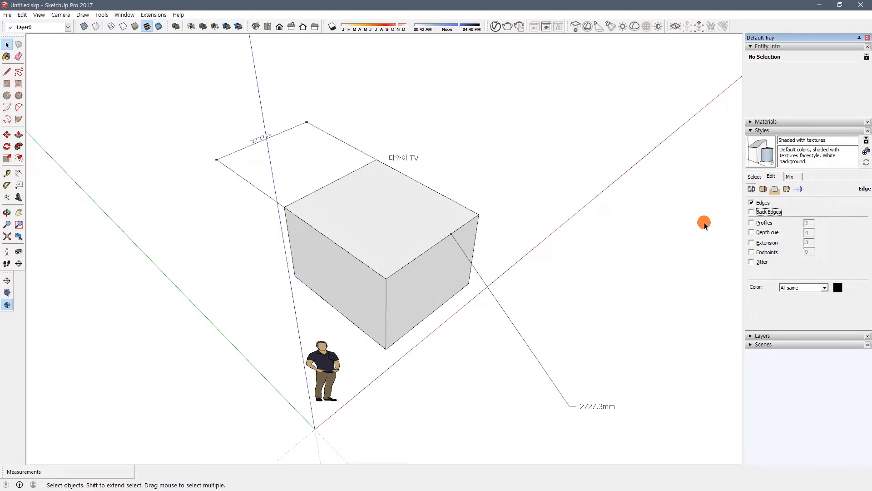
# Compare the box with and without Profiles, leave Profiles on, and set the profile thickness to 10
pyautogui.click(765, 223)
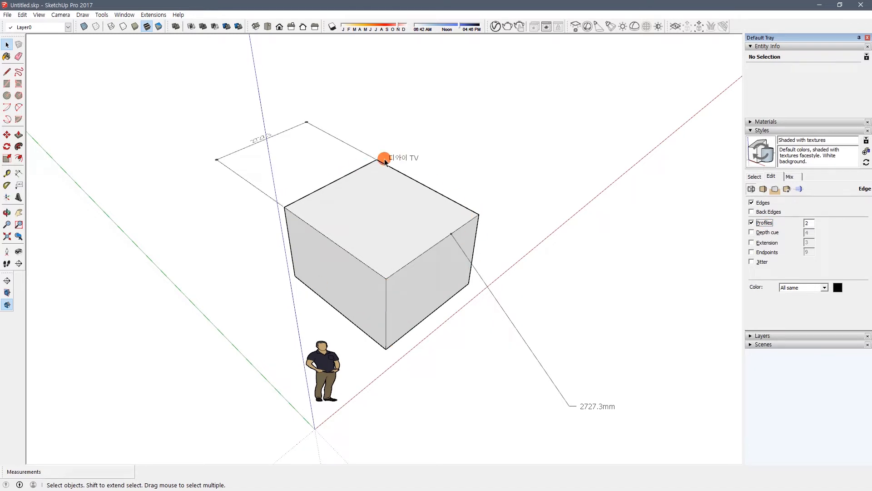
pyautogui.click(764, 223)
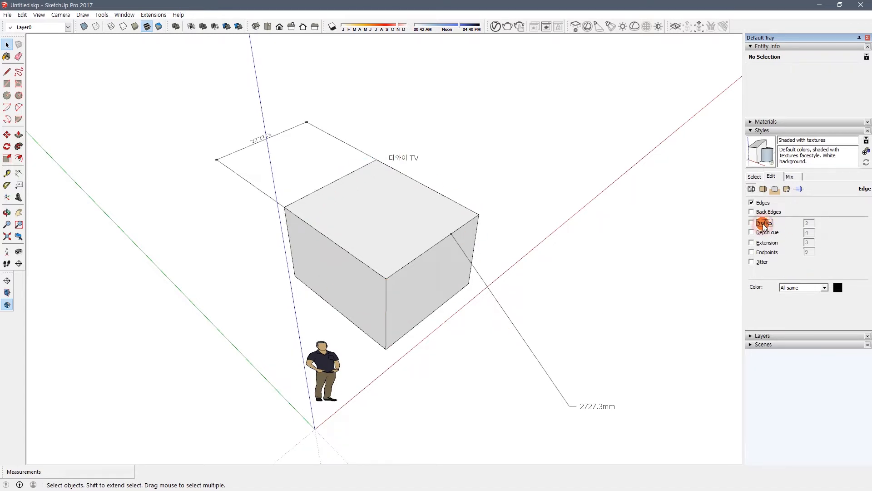
pyautogui.click(764, 224)
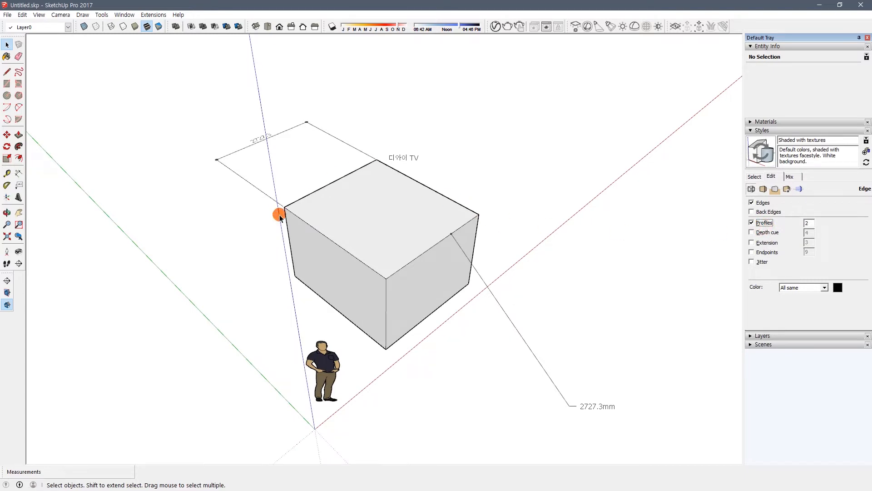
pyautogui.doubleClick(809, 223)
pyautogui.write('10')
pyautogui.press('Return')
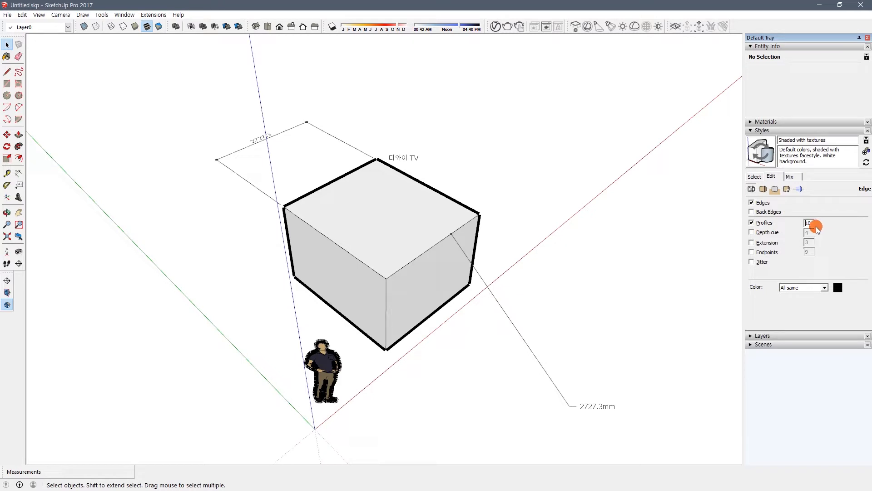
# Try profile thicknesses of 1 and 5, settle on 1, and turn Profiles off
pyautogui.press('BackSpace')
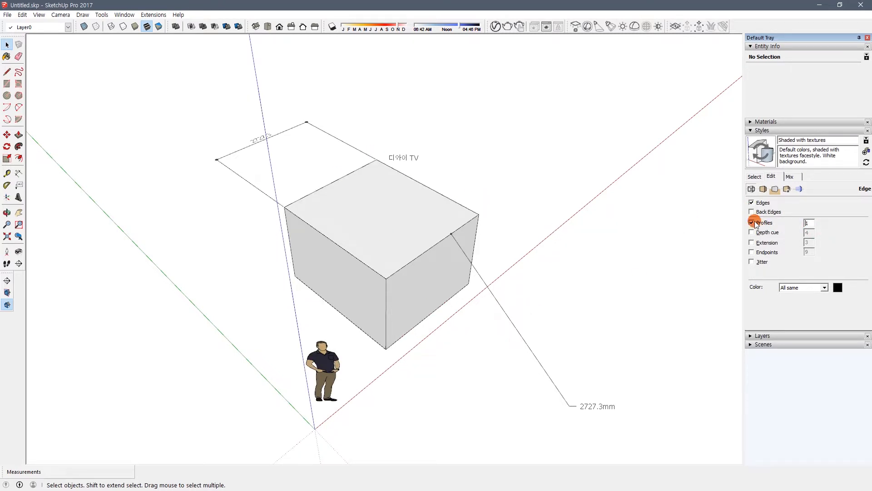
pyautogui.moveTo(812, 226); pyautogui.dragTo(813, 233)
pyautogui.write('5')
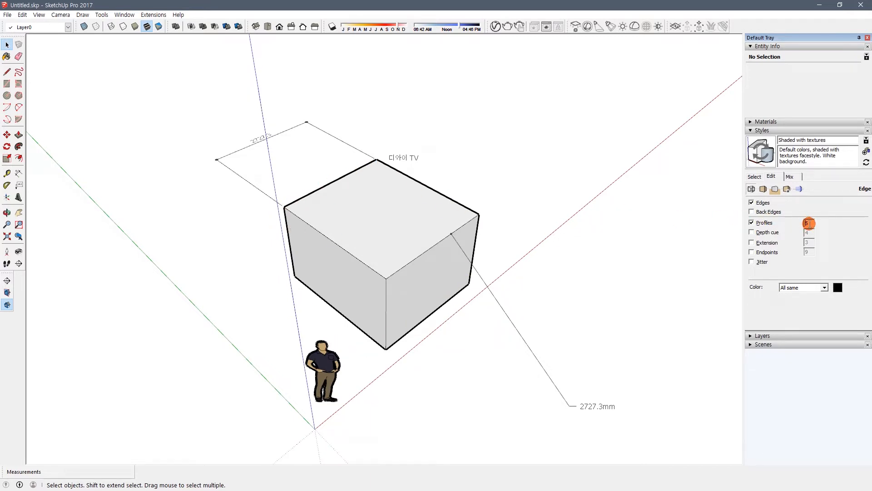
pyautogui.moveTo(809, 223); pyautogui.dragTo(791, 227)
pyautogui.write('1')
pyautogui.click(764, 223)
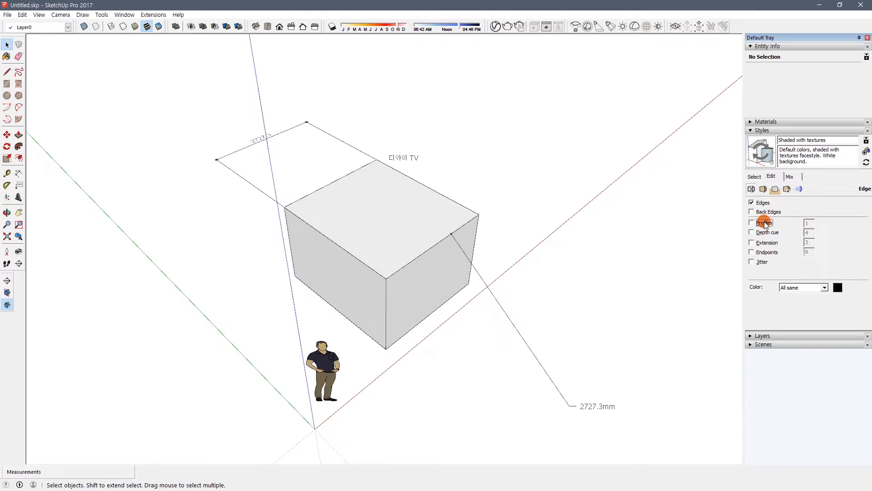
# Toggle Depth cue to compare the edges, leave it on, and set its value to 10
pyautogui.click(767, 233)
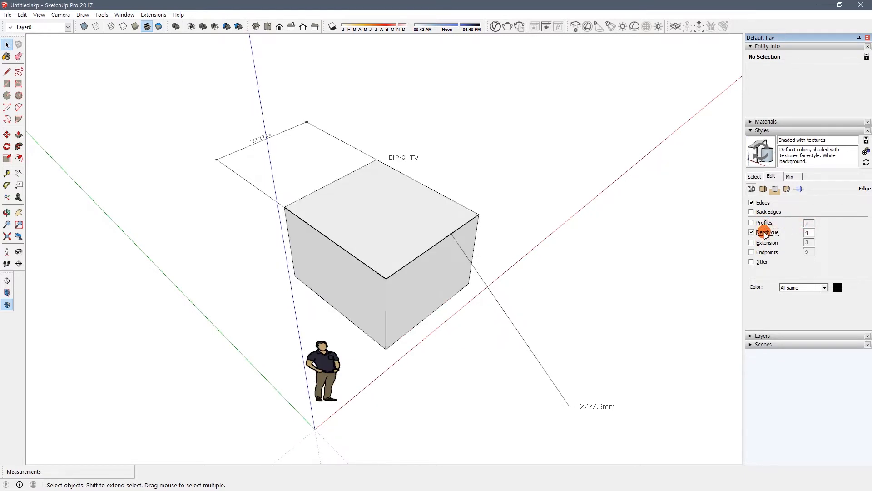
pyautogui.click(763, 233)
pyautogui.click(763, 232)
pyautogui.click(763, 232)
pyautogui.doubleClick(809, 233)
pyautogui.write('10')
pyautogui.press('Return')
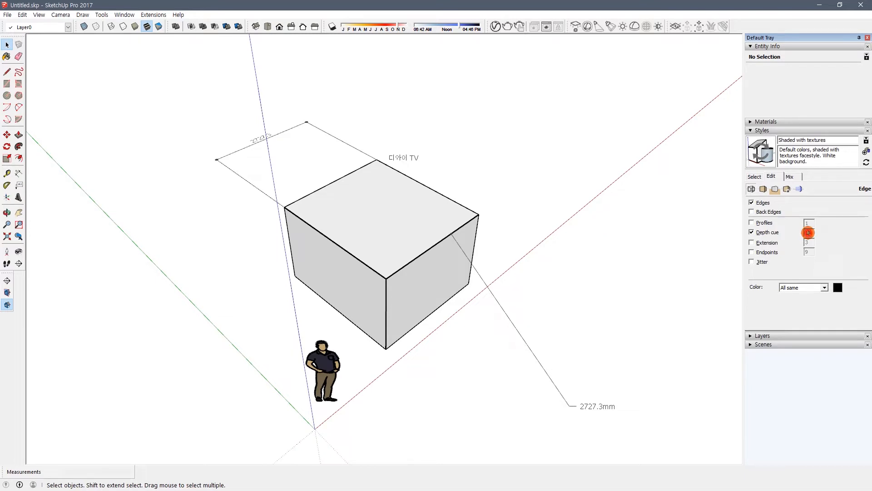
# Set the Depth cue value to 4 and turn Depth cue off
pyautogui.doubleClick(809, 232)
pyautogui.write('4')
pyautogui.press('Return')
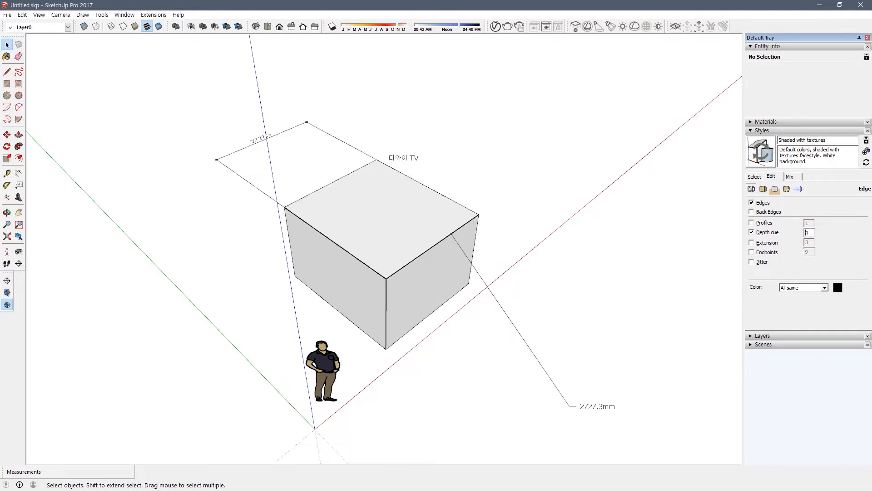
pyautogui.click(763, 232)
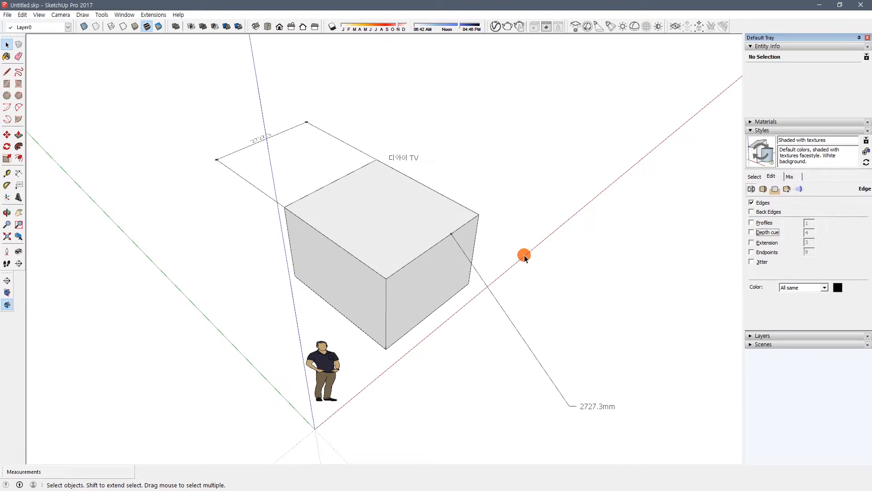
# Toggle Extension on the box's edges, leave it on, and try extension lengths of 10 and 15
pyautogui.click(768, 243)
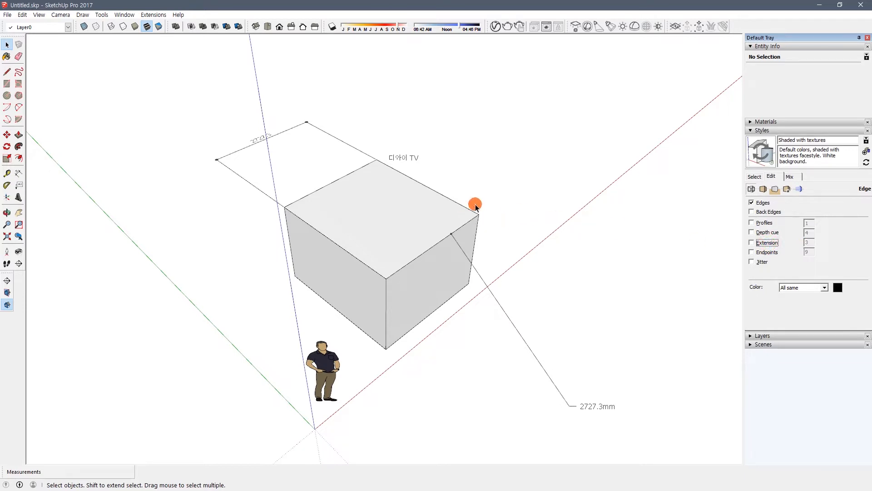
pyautogui.click(768, 244)
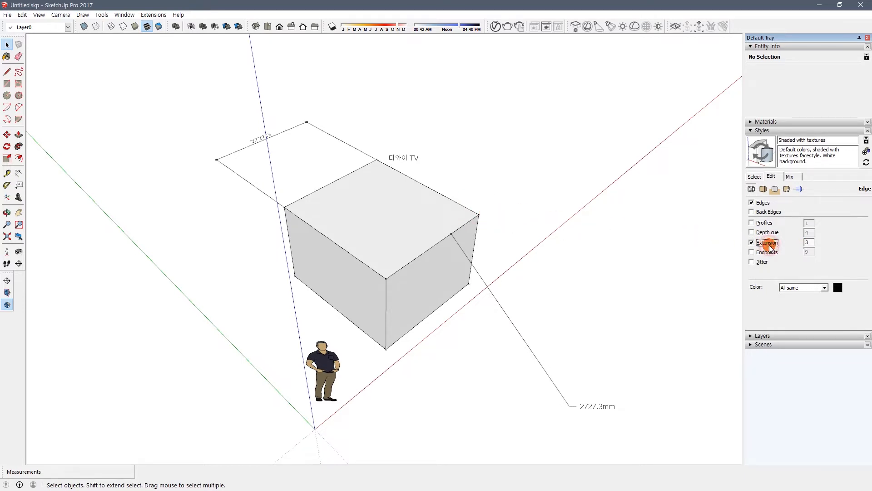
pyautogui.click(768, 244)
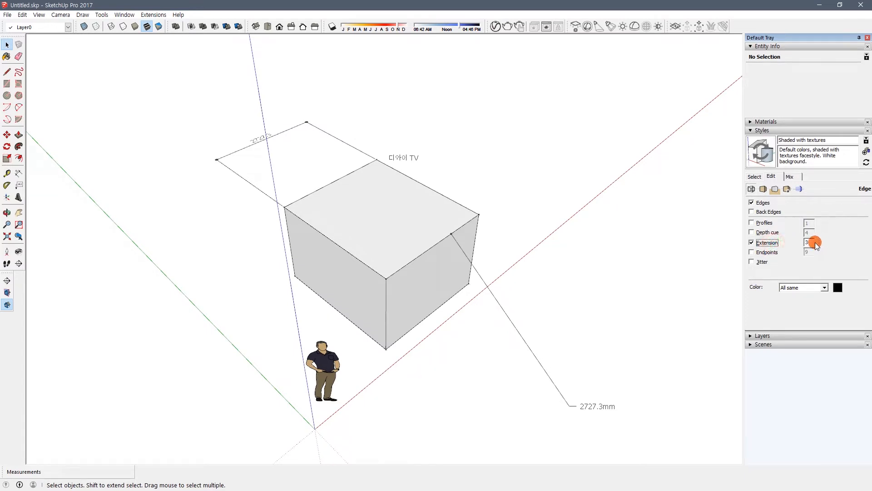
pyautogui.click(778, 245)
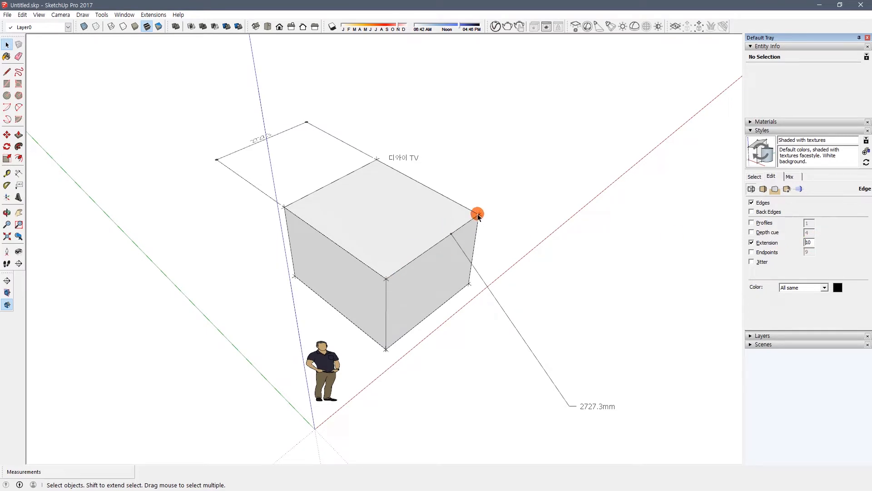
pyautogui.doubleClick(809, 243)
pyautogui.write('15')
# Set the edge extension length to 3 and turn Extension off
pyautogui.doubleClick(810, 242)
pyautogui.write('3')
pyautogui.click(763, 242)
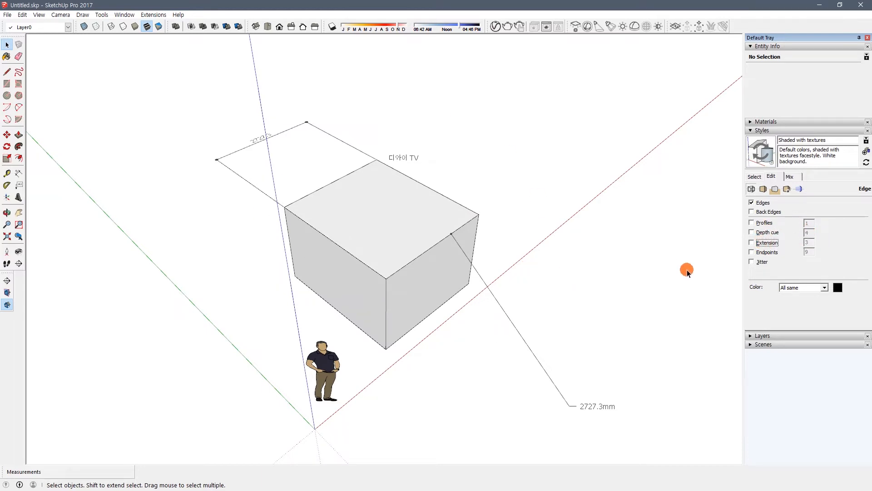
# Toggle Endpoints on the box's edges, leave it on, and set the endpoint length to 15
pyautogui.click(762, 252)
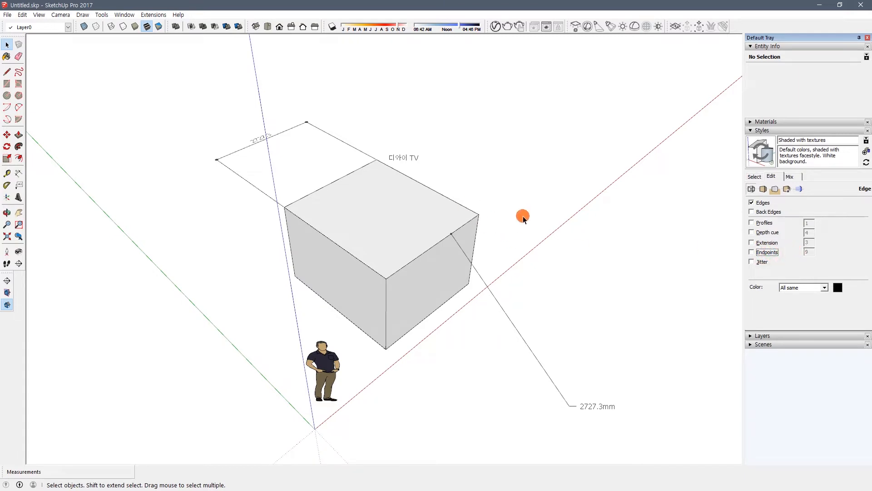
pyautogui.click(765, 252)
pyautogui.doubleClick(808, 251)
pyautogui.write('15')
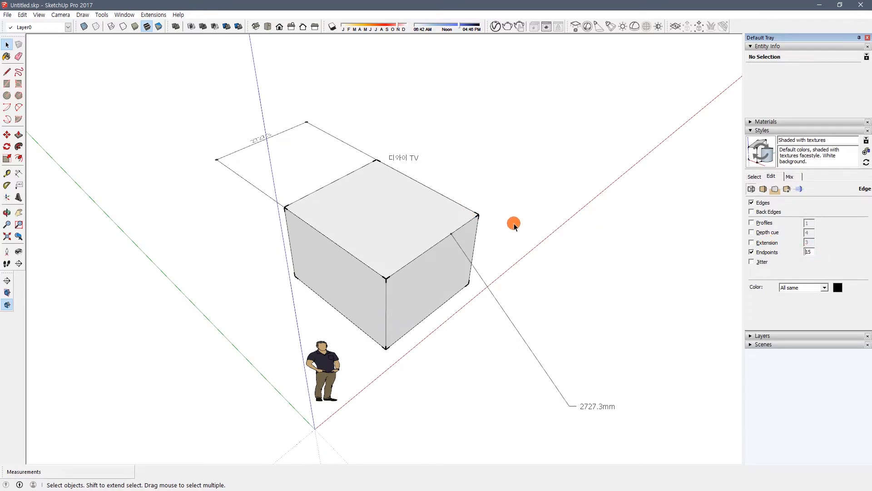
# Set the endpoint length to 9 and turn Endpoints off
pyautogui.doubleClick(808, 253)
pyautogui.write('9')
pyautogui.click(768, 244)
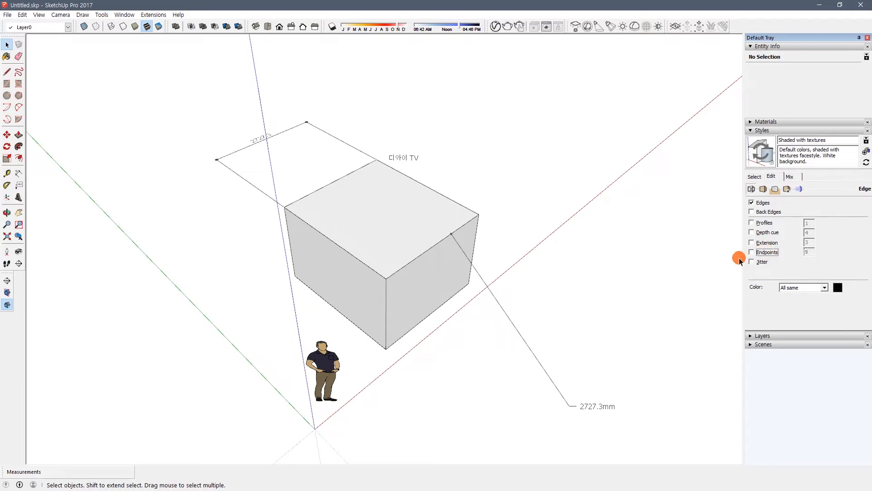
# Toggle Jitter repeatedly to compare the sketchy edges on the box, leaving Jitter turned off
pyautogui.click(763, 253)
pyautogui.moveTo(427, 305); pyautogui.dragTo(510, 269, button='middle')
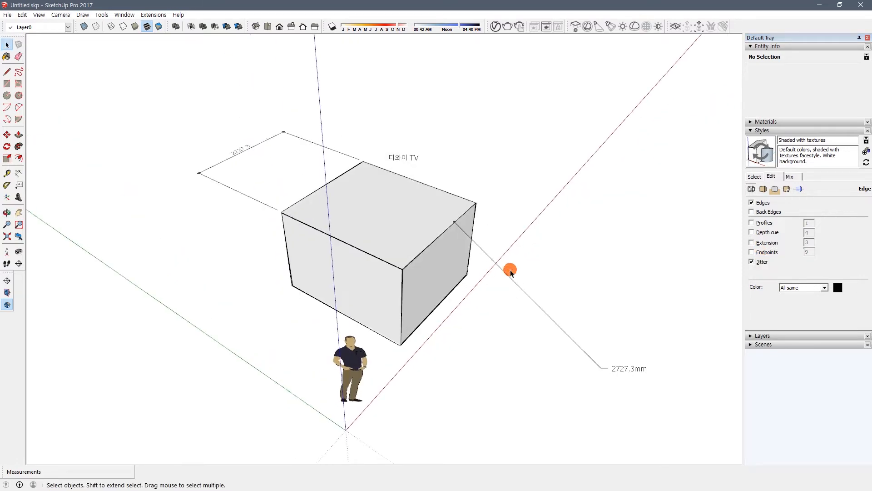
pyautogui.click(763, 262)
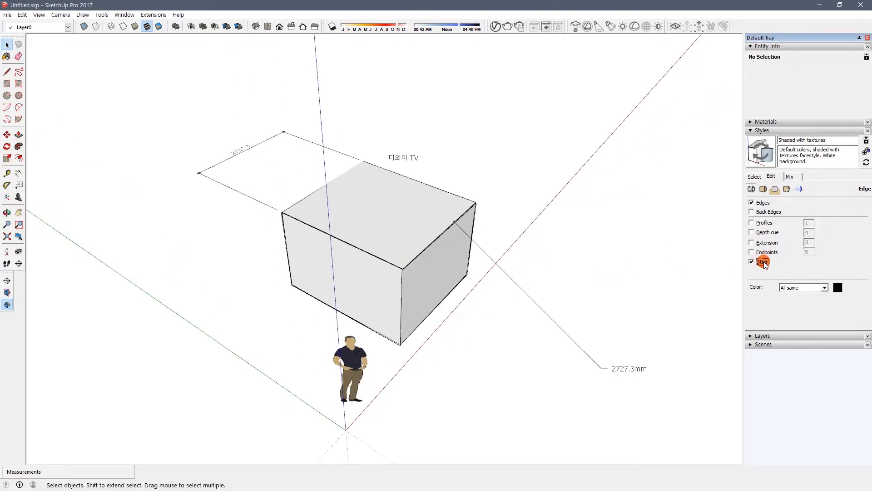
pyautogui.click(765, 263)
pyautogui.click(765, 263)
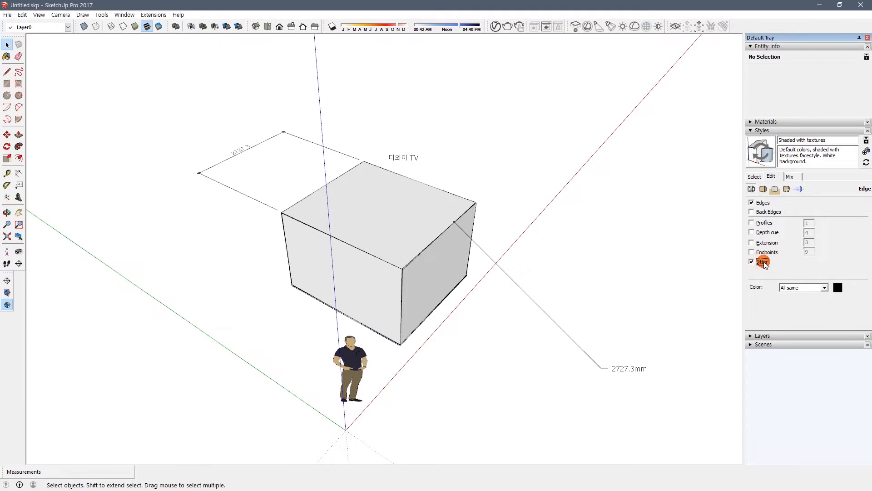
pyautogui.click(764, 262)
pyautogui.moveTo(459, 255); pyautogui.dragTo(414, 275, button='middle')
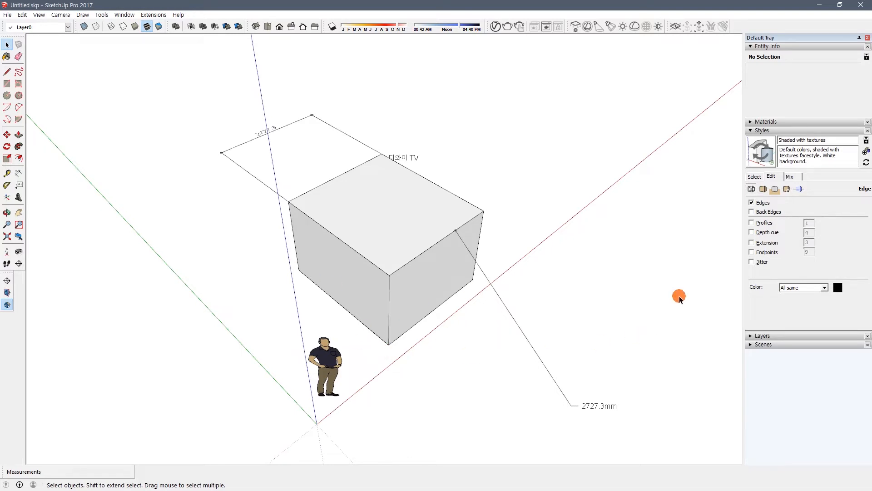
# Open the style's face settings and set the front color to cyan using RGB 0, 255, 255
pyautogui.click(764, 190)
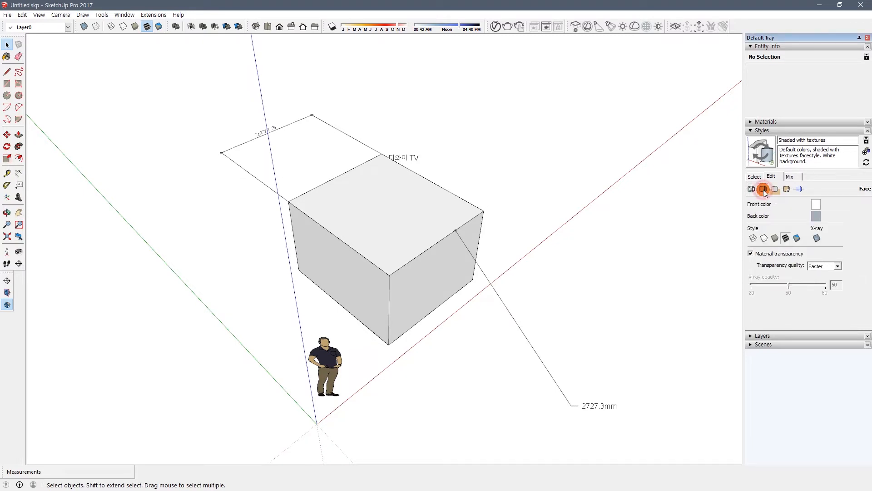
pyautogui.click(752, 189)
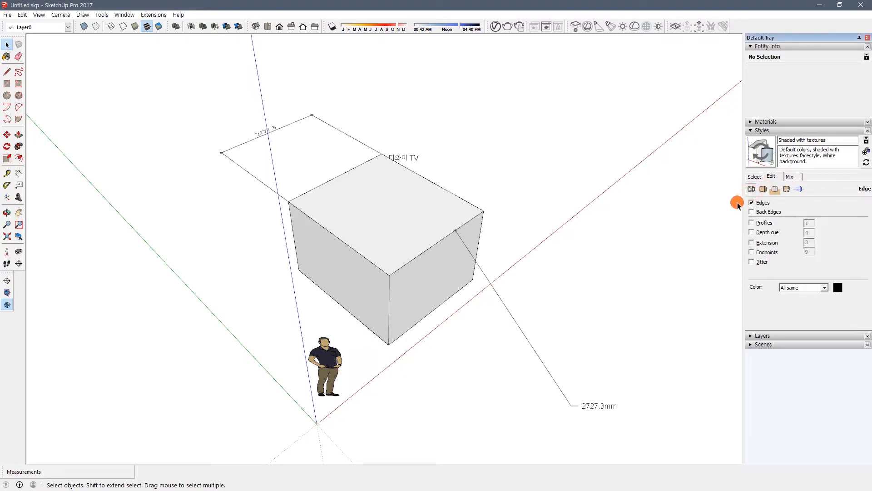
pyautogui.click(765, 190)
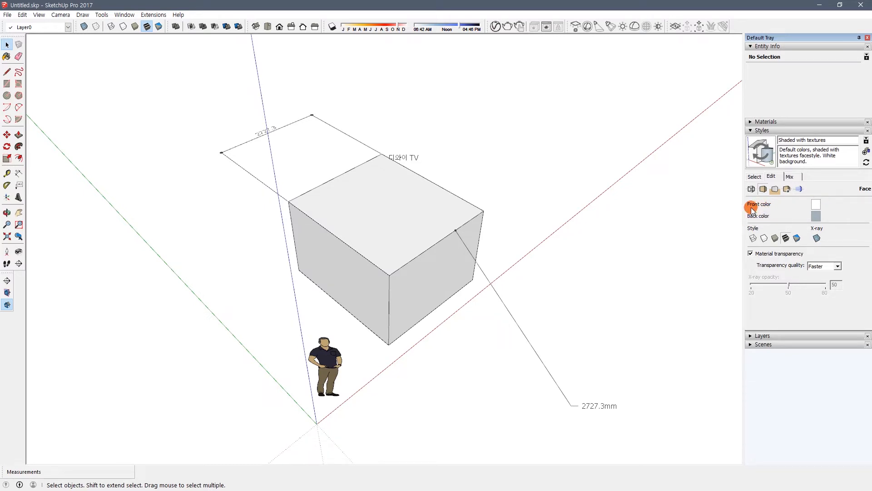
pyautogui.click(817, 208)
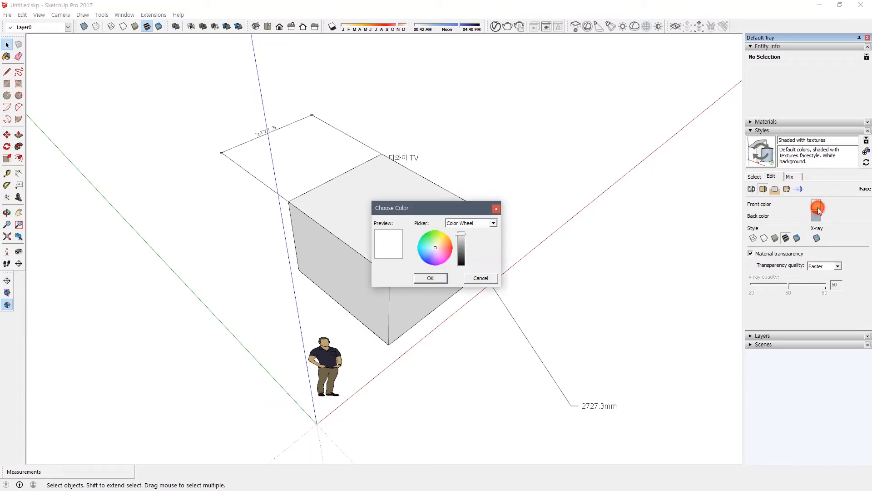
pyautogui.moveTo(459, 202); pyautogui.dragTo(604, 102)
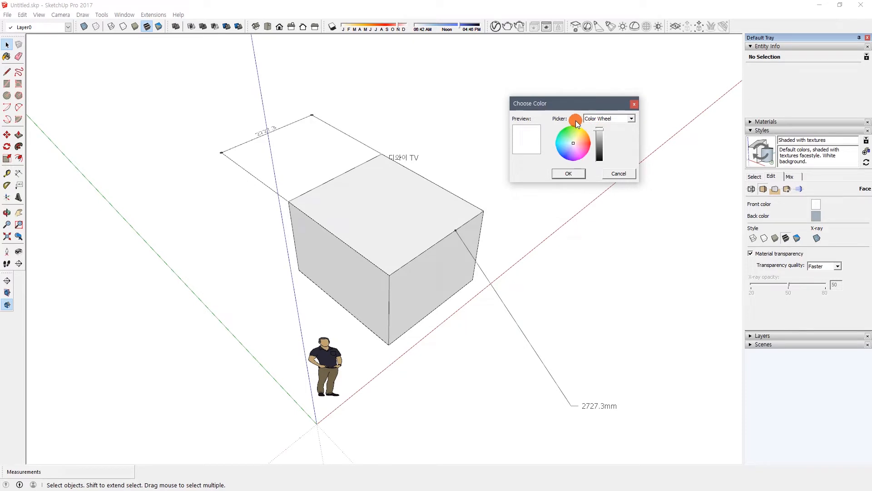
pyautogui.click(611, 119)
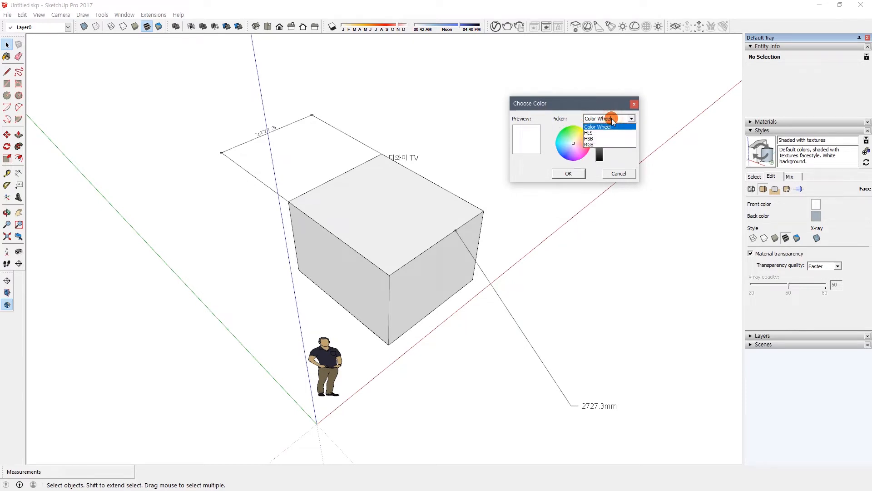
pyautogui.click(609, 144)
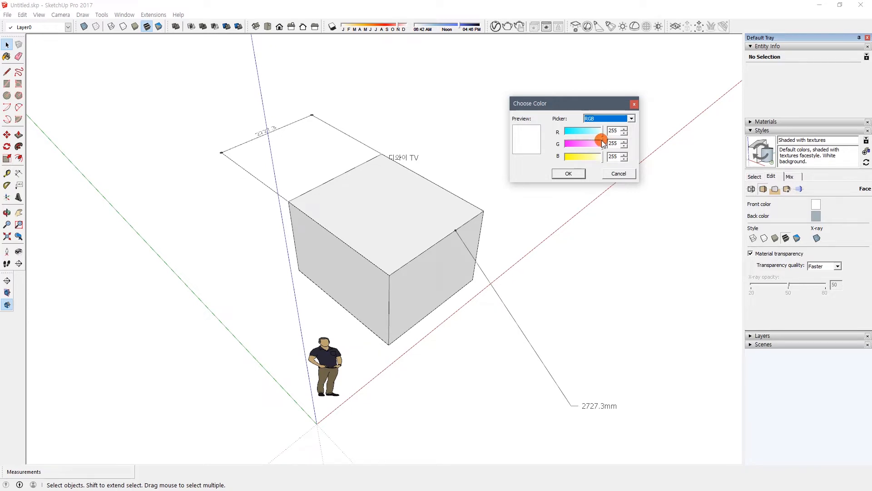
pyautogui.click(603, 132)
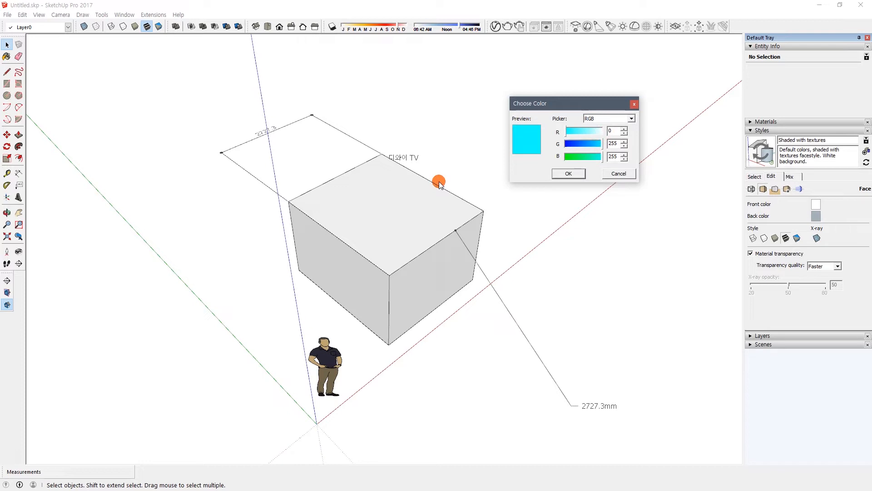
pyautogui.click(578, 173)
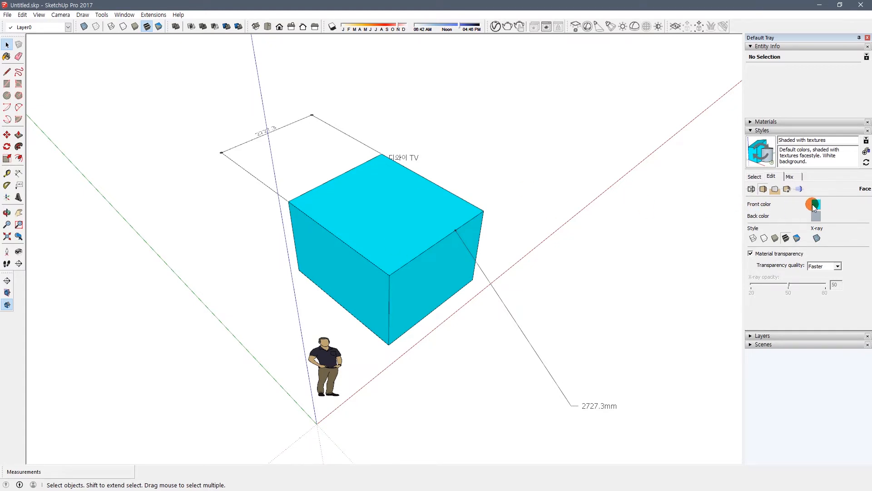
# Set the style's back face color to purple using RGB 164, 0, 187
pyautogui.click(812, 217)
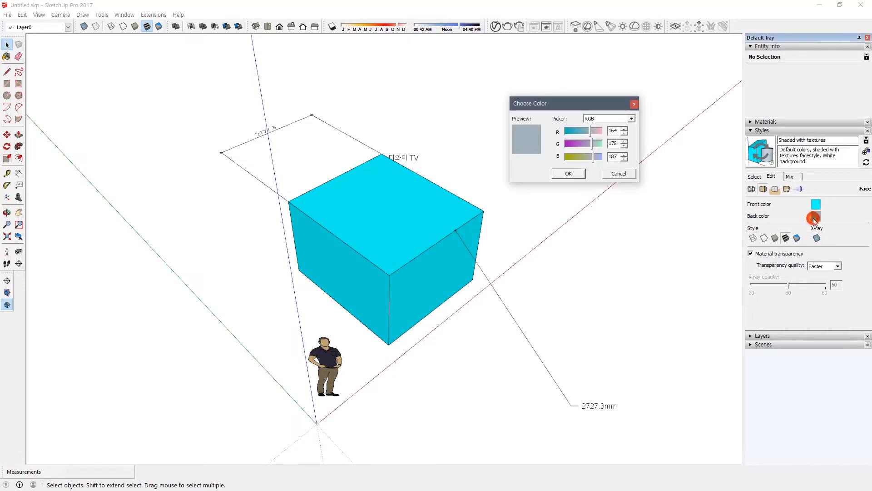
pyautogui.moveTo(582, 144); pyautogui.dragTo(526, 200)
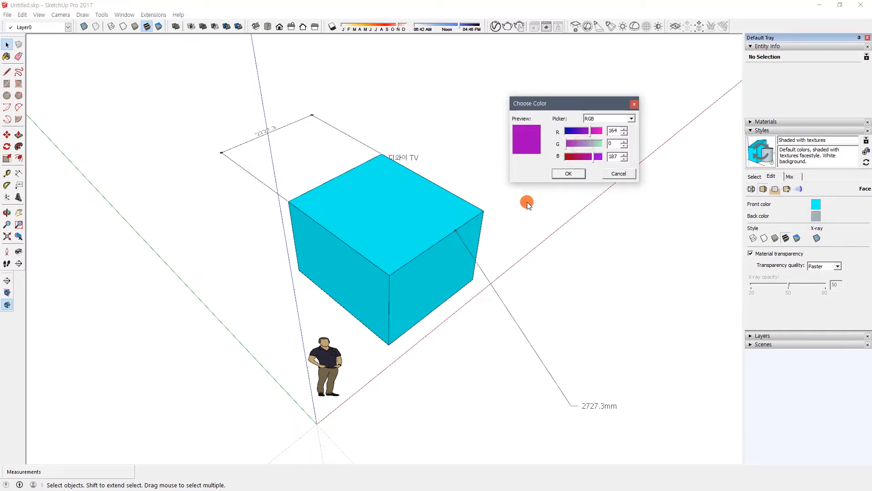
pyautogui.click(565, 180)
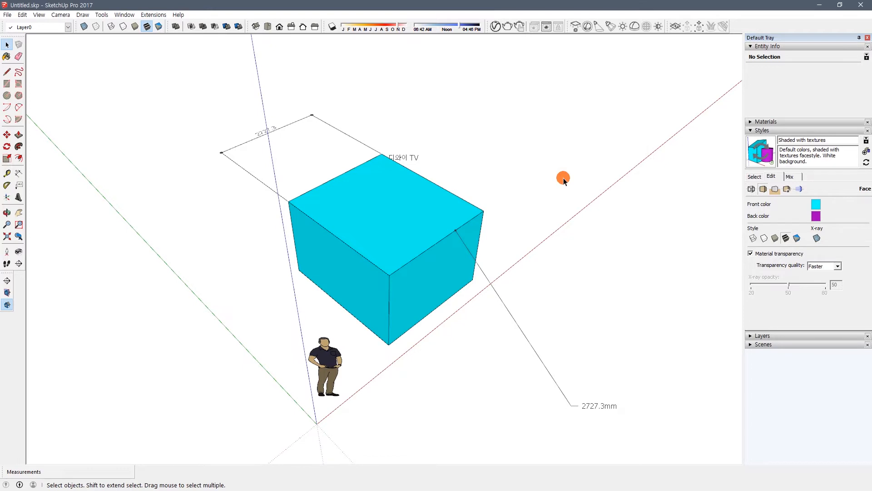
# Hide the box's top face to expose the back sides of the faces inside
pyautogui.moveTo(446, 270); pyautogui.dragTo(634, 254, button='middle')
pyautogui.moveTo(426, 247); pyautogui.dragTo(466, 277, button='middle')
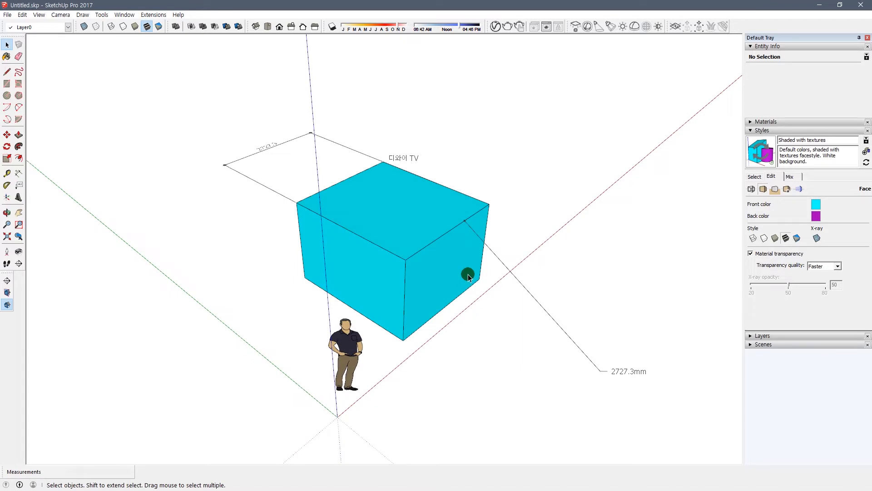
pyautogui.click(439, 273)
pyautogui.click(435, 227)
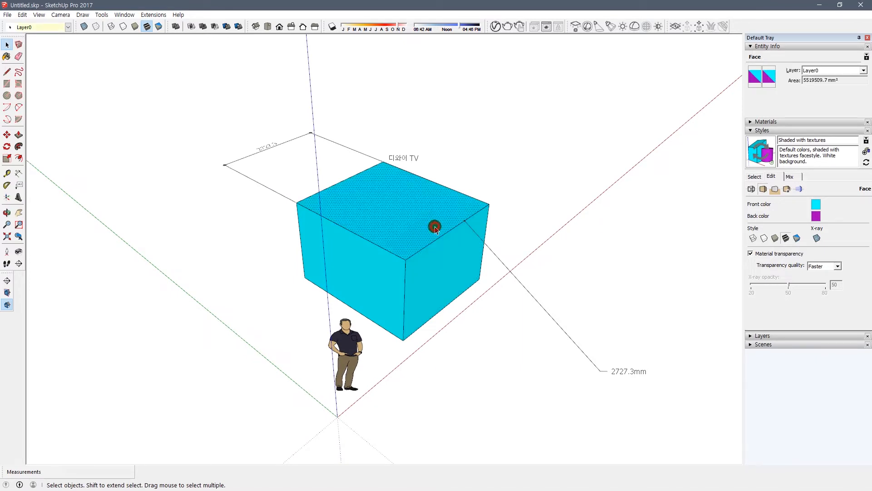
pyautogui.moveTo(423, 231); pyautogui.dragTo(418, 238, button='middle')
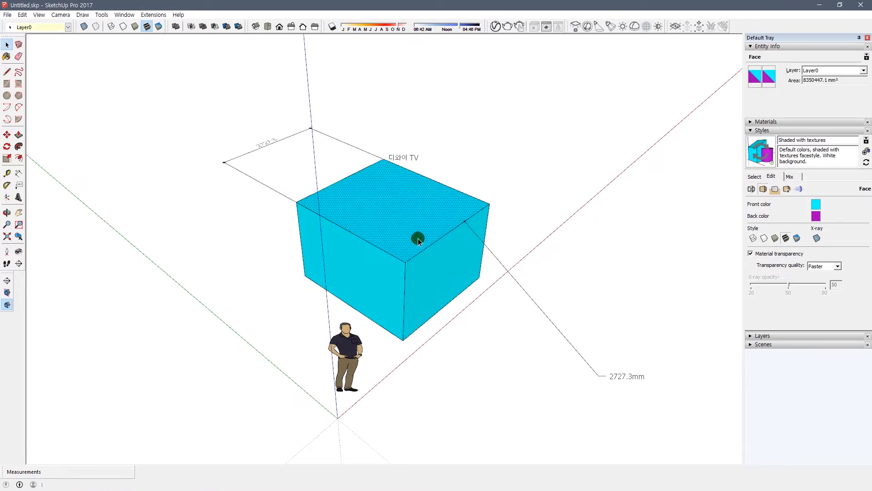
pyautogui.rightClick(391, 200)
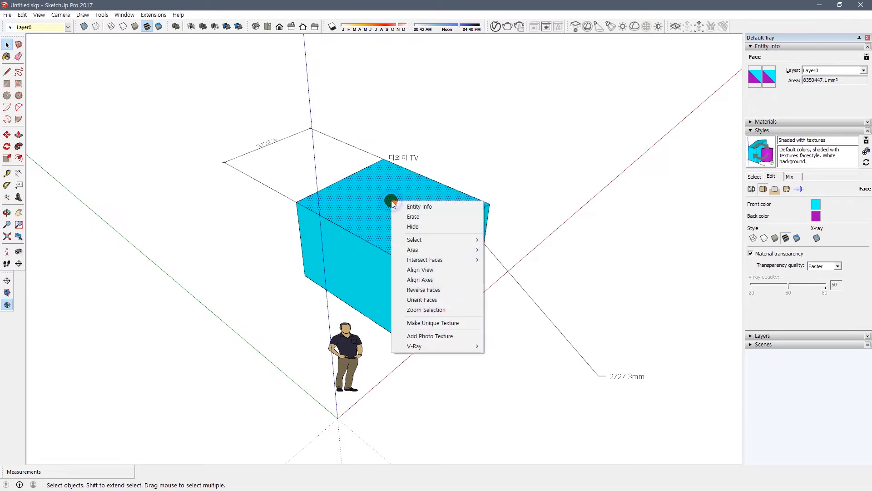
pyautogui.click(422, 228)
pyautogui.moveTo(433, 227); pyautogui.dragTo(364, 265, button='middle')
pyautogui.scroll(3, 407, 229)
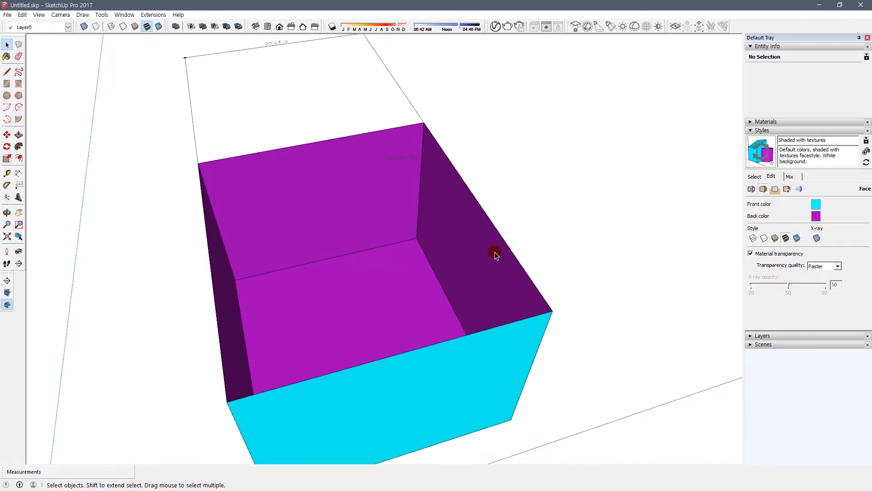
# Change the style's back face color to yellow-green
pyautogui.click(817, 217)
pyautogui.click(594, 145)
pyautogui.click(576, 156)
pyautogui.click(569, 174)
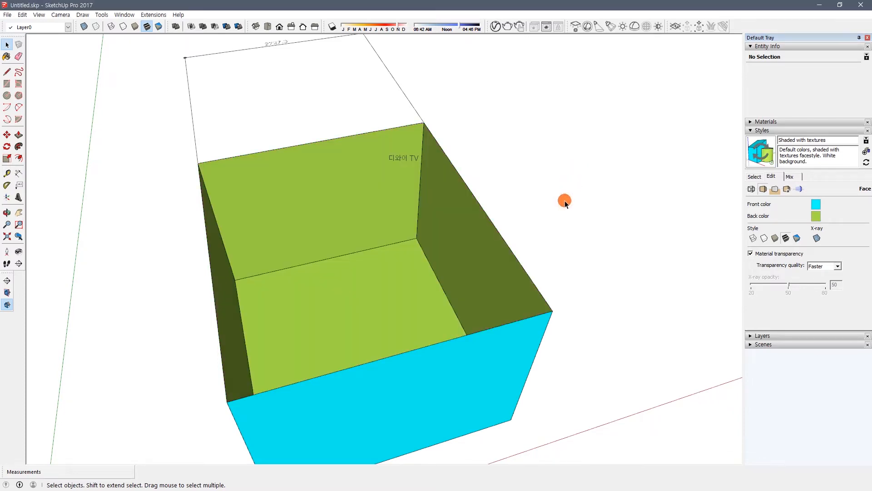
# Examine the open box's inside and outside colors and select one outer side face
pyautogui.moveTo(487, 286); pyautogui.dragTo(579, 263, button='middle')
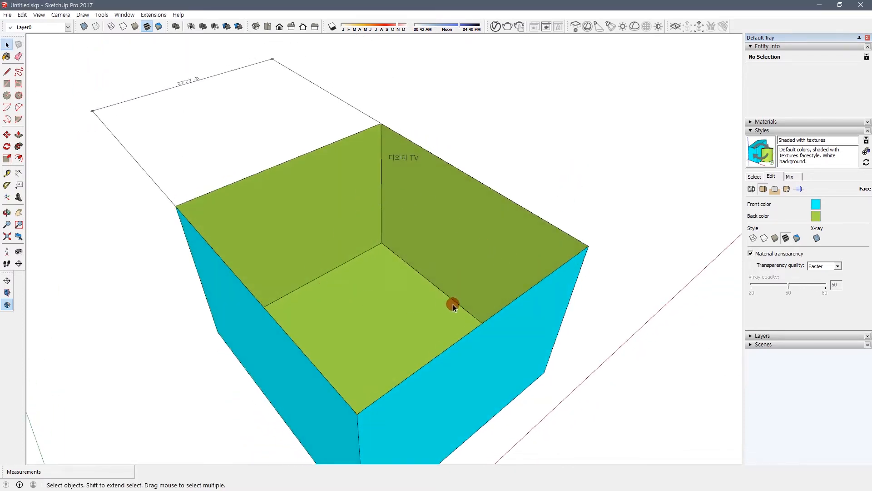
pyautogui.moveTo(453, 305); pyautogui.dragTo(503, 248, button='middle')
pyautogui.scroll(-3, 503, 247)
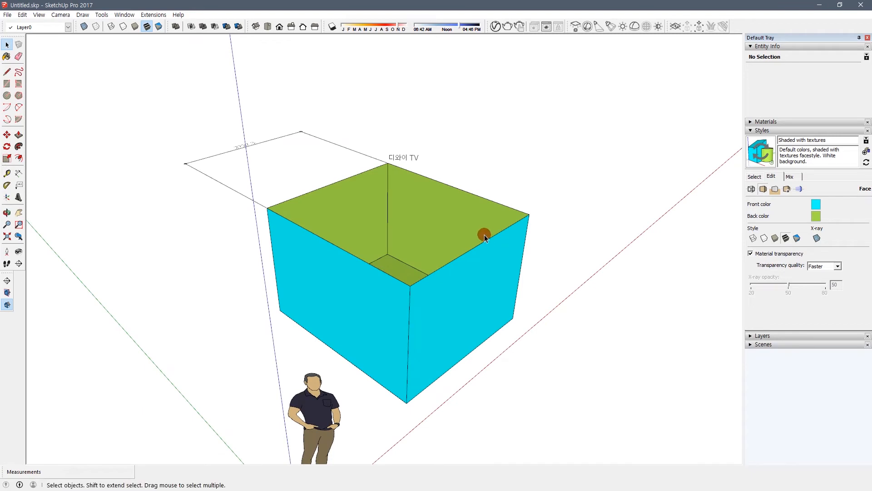
pyautogui.moveTo(478, 233); pyautogui.dragTo(459, 250, button='middle')
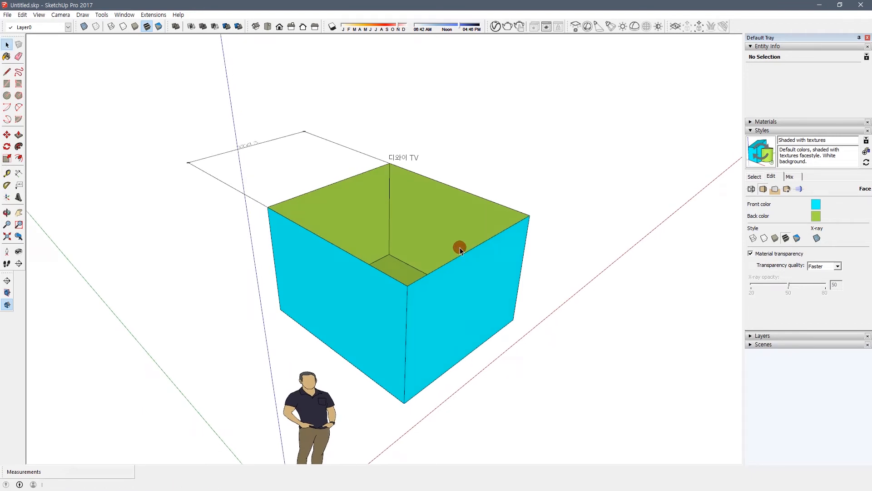
pyautogui.click(442, 288)
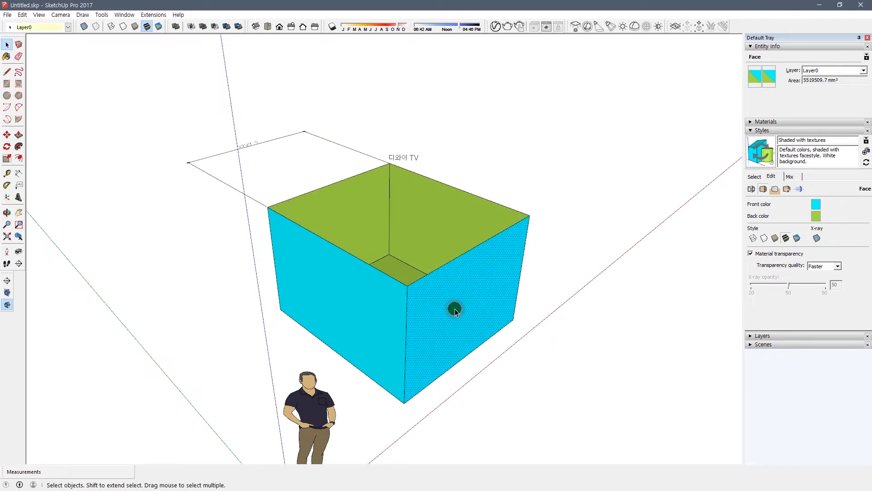
pyautogui.moveTo(458, 257); pyautogui.dragTo(451, 268, button='middle')
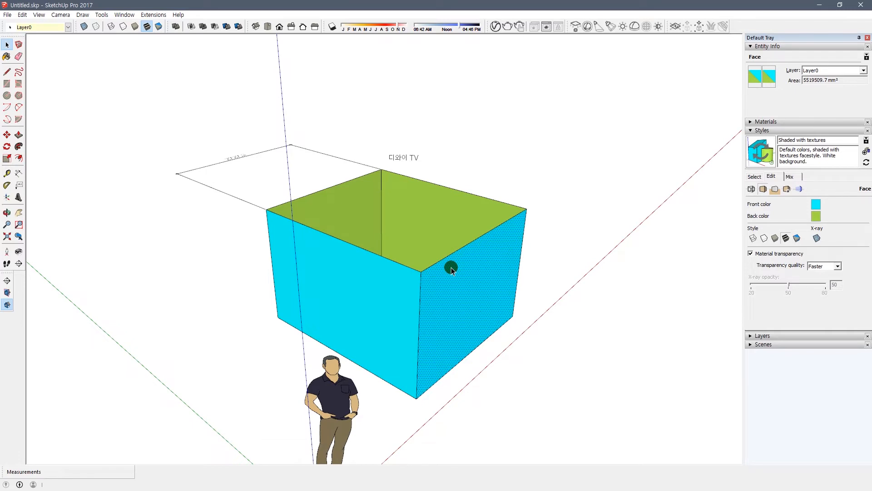
pyautogui.moveTo(452, 267); pyautogui.dragTo(457, 299, button='middle')
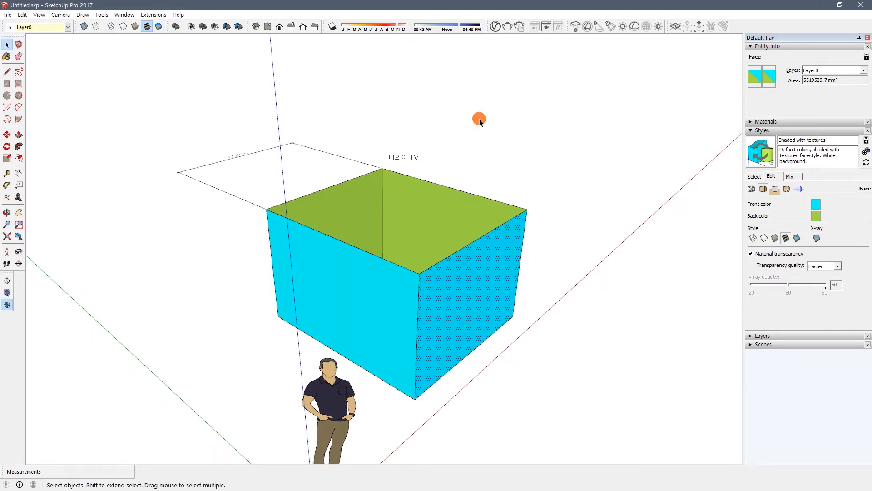
# Draw a straight line about 2246 mm long beside the box, parallel to the red axis, and select it
pyautogui.press('l')
pyautogui.click(473, 100)
pyautogui.press('Escape')
pyautogui.moveTo(522, 134); pyautogui.dragTo(390, 321, button='middle')
pyautogui.click(538, 335)
pyautogui.click(672, 335)
pyautogui.press('space')
pyautogui.moveTo(473, 350); pyautogui.dragTo(377, 332, button='middle')
pyautogui.moveTo(566, 349); pyautogui.dragTo(524, 287)
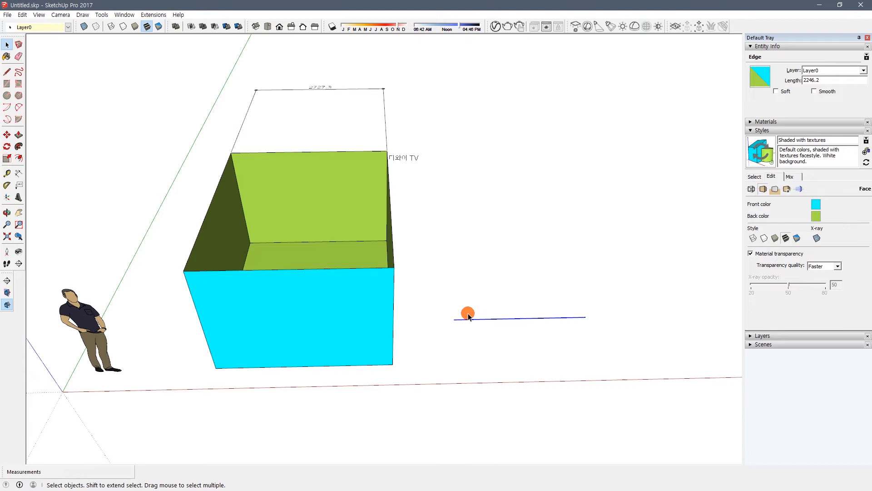
# Select the box's outer side face along the red axis and examine the open box's front and back colors from several angles
pyautogui.moveTo(468, 315); pyautogui.dragTo(560, 261, button='middle')
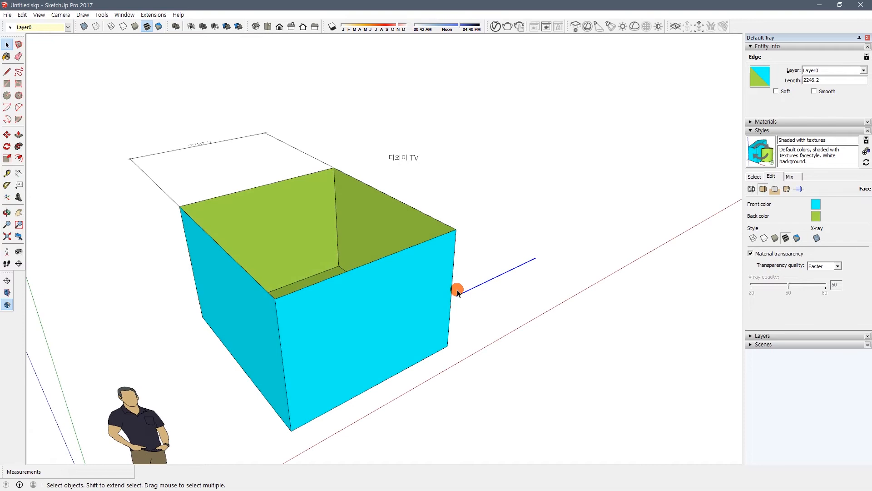
pyautogui.click(393, 282)
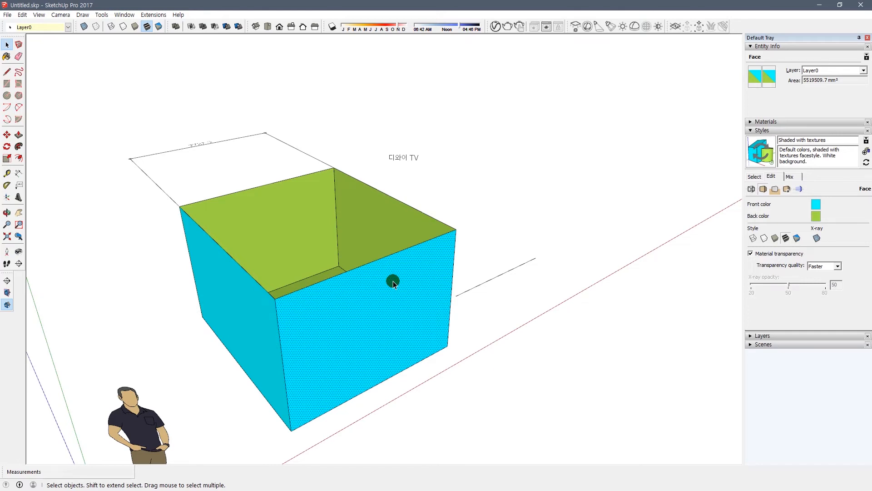
pyautogui.moveTo(393, 281); pyautogui.dragTo(514, 263, button='middle')
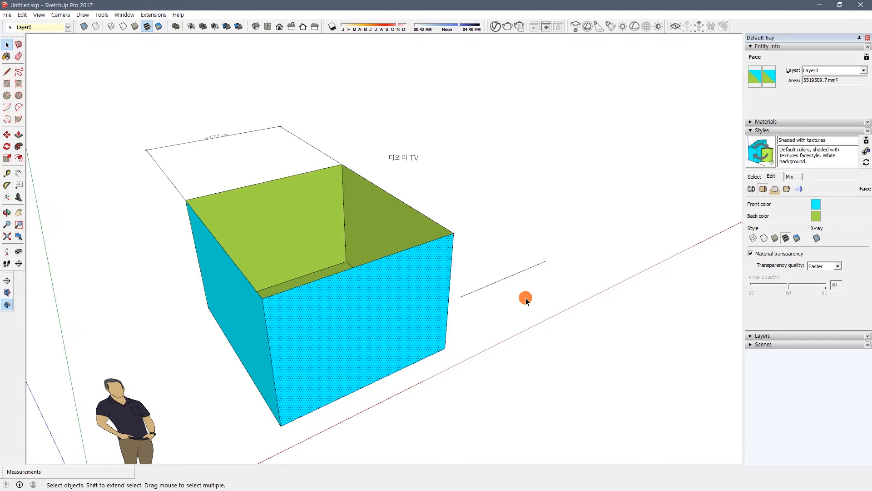
pyautogui.moveTo(403, 368); pyautogui.dragTo(241, 333, button='middle')
pyautogui.moveTo(479, 241); pyautogui.dragTo(415, 354, button='middle')
pyautogui.moveTo(284, 312); pyautogui.dragTo(374, 209, button='middle')
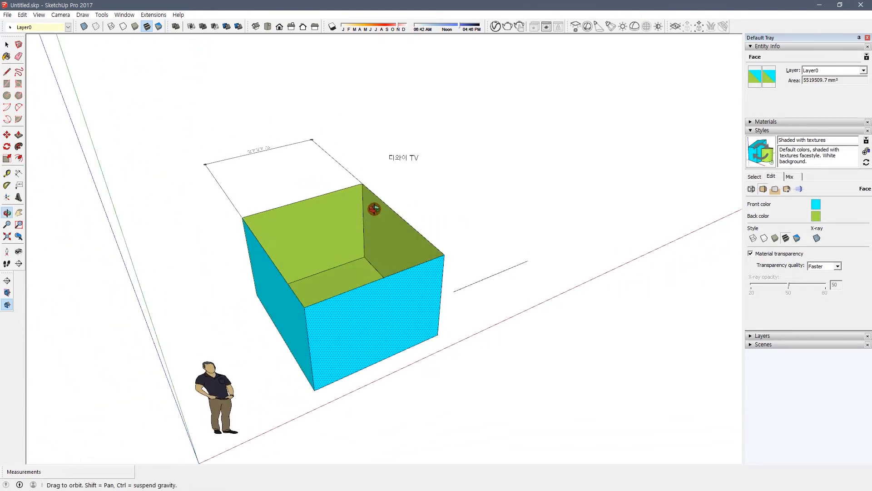
pyautogui.moveTo(378, 249); pyautogui.dragTo(361, 273, button='middle')
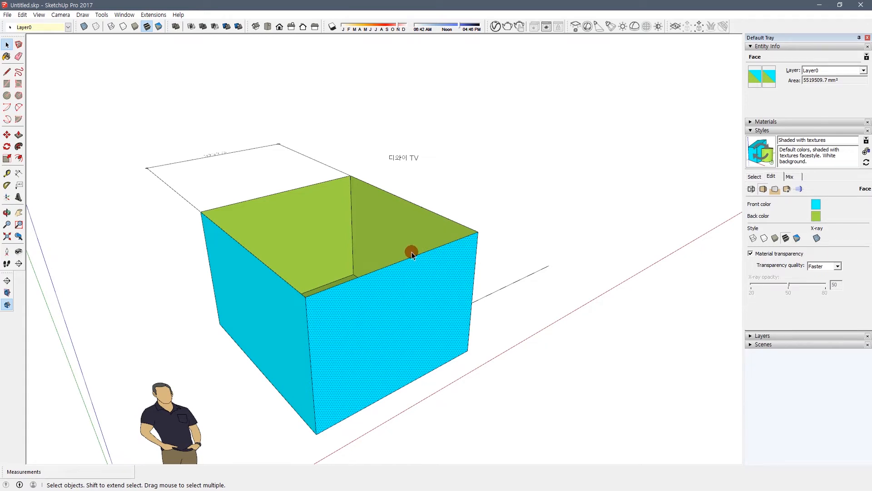
pyautogui.moveTo(350, 316); pyautogui.dragTo(368, 315, button='middle')
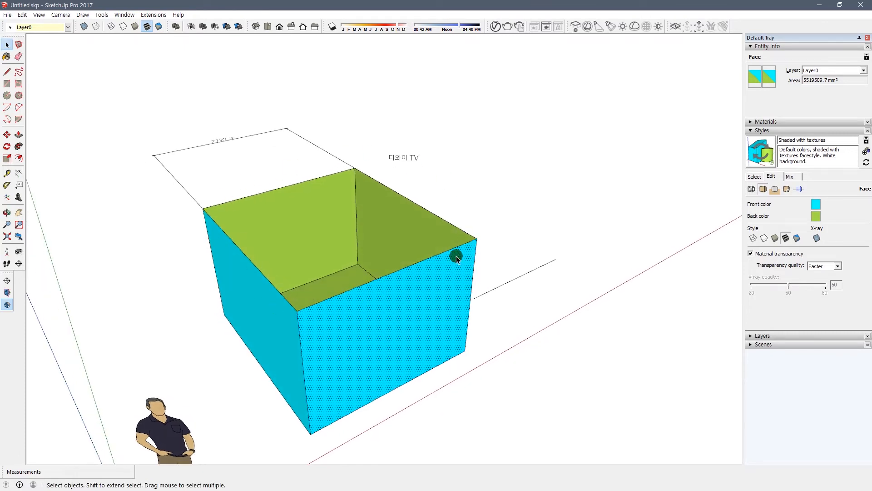
pyautogui.moveTo(456, 255); pyautogui.dragTo(450, 277, button='middle')
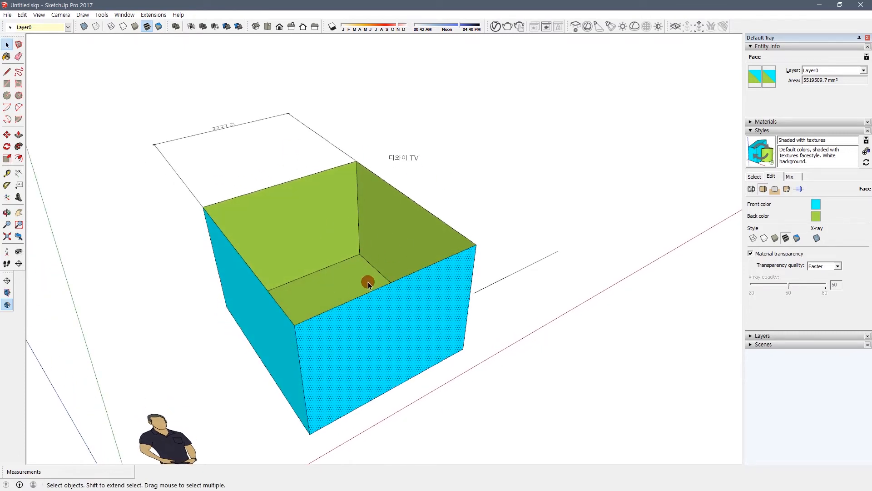
pyautogui.moveTo(358, 257); pyautogui.dragTo(332, 301, button='middle')
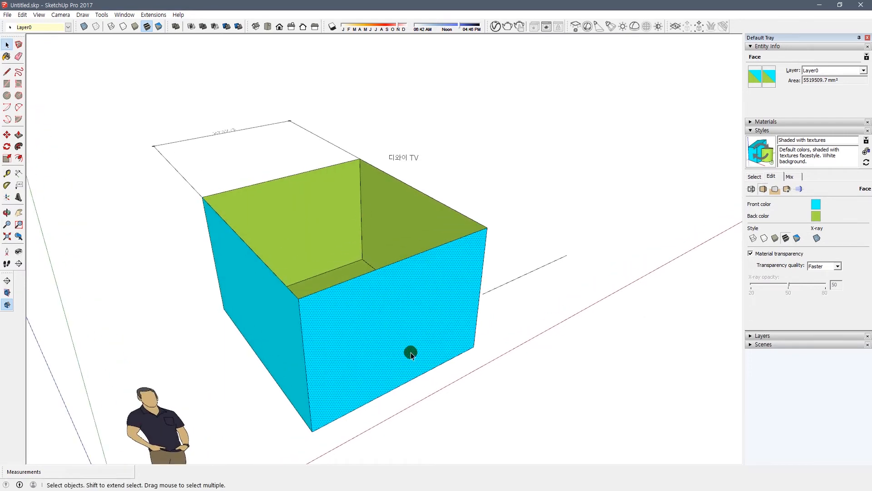
pyautogui.moveTo(435, 282); pyautogui.dragTo(435, 282, button='middle')
# Select the box's inner and outer faces one after another to compare their front and back sides
pyautogui.click(416, 210)
pyautogui.click(329, 217)
pyautogui.click(293, 296)
pyautogui.click(331, 317)
pyautogui.click(276, 321)
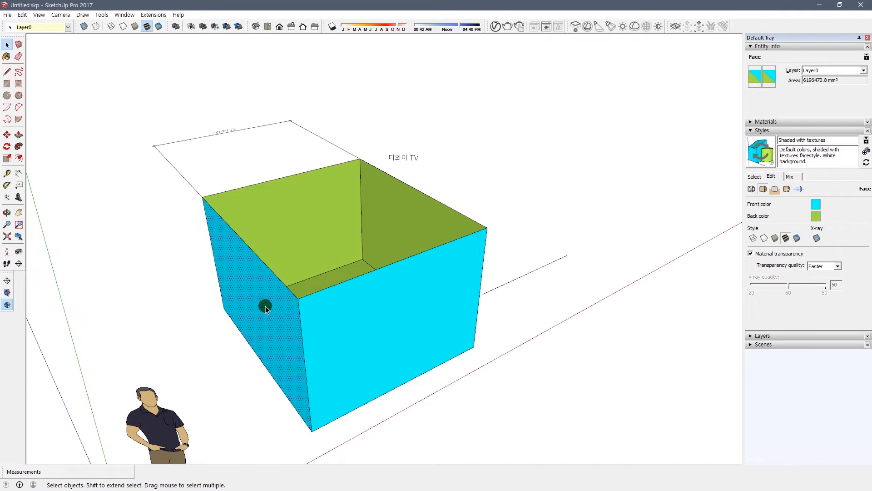
pyautogui.moveTo(394, 290); pyautogui.dragTo(328, 298, button='middle')
pyautogui.click(361, 329)
pyautogui.moveTo(361, 329); pyautogui.dragTo(425, 314, button='middle')
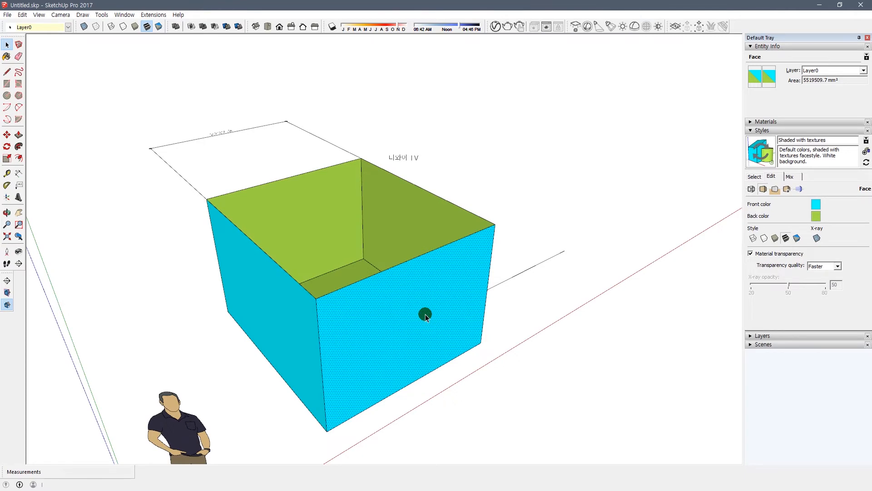
# Examine the box from low and high viewpoints, selecting different faces to compare exterior and interior colors
pyautogui.moveTo(425, 315); pyautogui.dragTo(370, 271, button='middle')
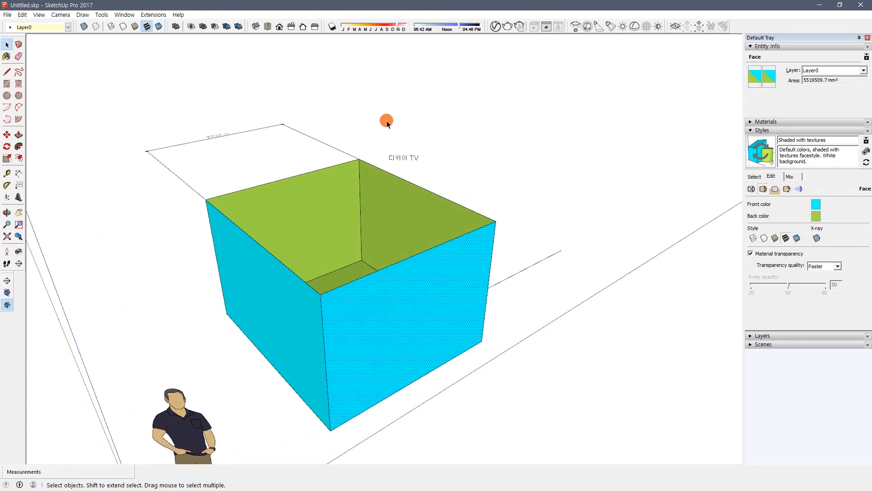
pyautogui.moveTo(392, 298); pyautogui.dragTo(380, 271, button='middle')
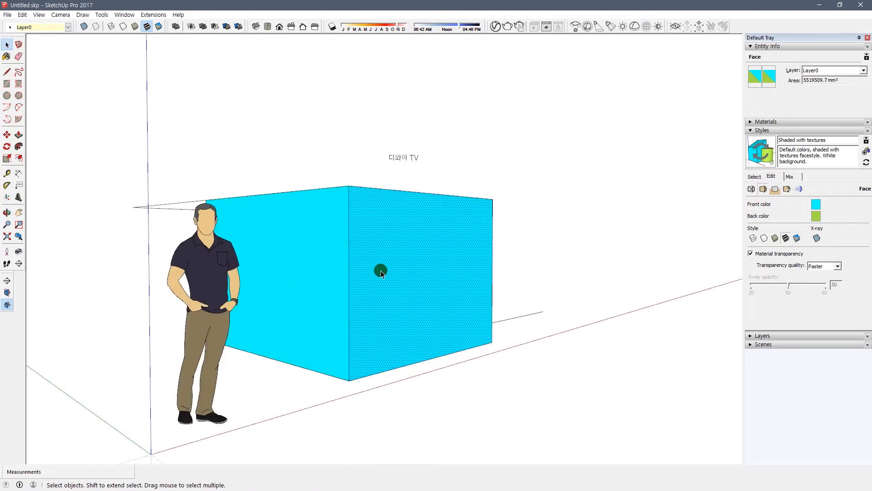
pyautogui.moveTo(378, 320); pyautogui.dragTo(422, 307, button='middle')
pyautogui.click(424, 216)
pyautogui.moveTo(424, 216); pyautogui.dragTo(340, 213, button='middle')
pyautogui.click(340, 214)
pyautogui.moveTo(409, 236); pyautogui.dragTo(399, 216, button='middle')
pyautogui.click(355, 202)
pyautogui.moveTo(438, 252); pyautogui.dragTo(424, 284, button='middle')
pyautogui.click(425, 284)
pyautogui.moveTo(421, 329); pyautogui.dragTo(456, 125, button='middle')
pyautogui.moveTo(450, 220); pyautogui.dragTo(403, 235, button='middle')
# Unhide all hidden geometry to restore the box's top face
pyautogui.rightClick(323, 242)
pyautogui.click(316, 190)
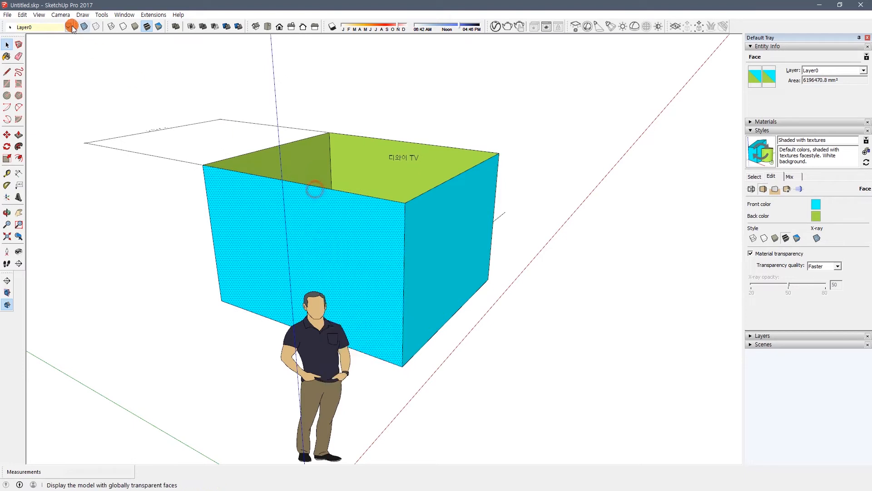
pyautogui.click(41, 16)
pyautogui.moveTo(16, 15)
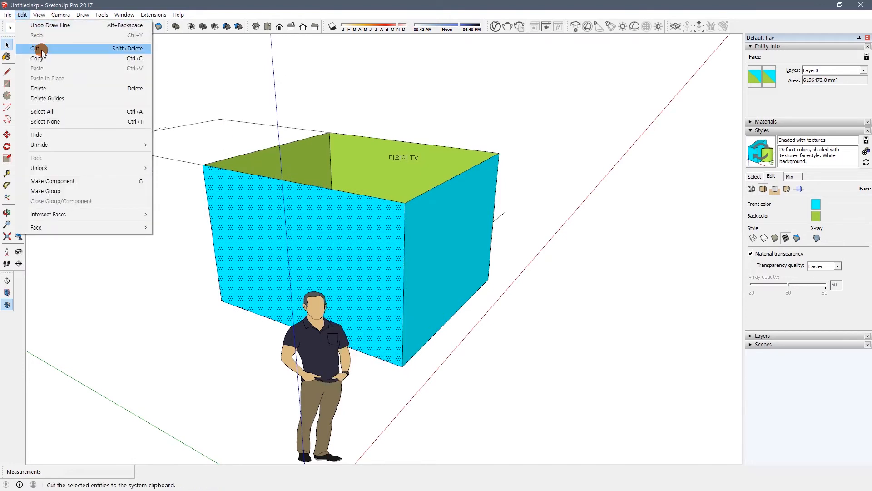
pyautogui.moveTo(61, 144)
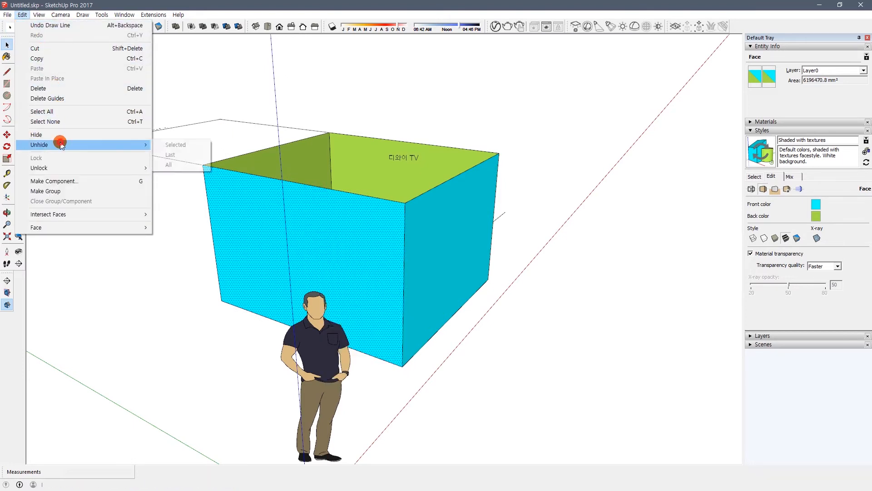
pyautogui.click(173, 145)
pyautogui.click(32, 18)
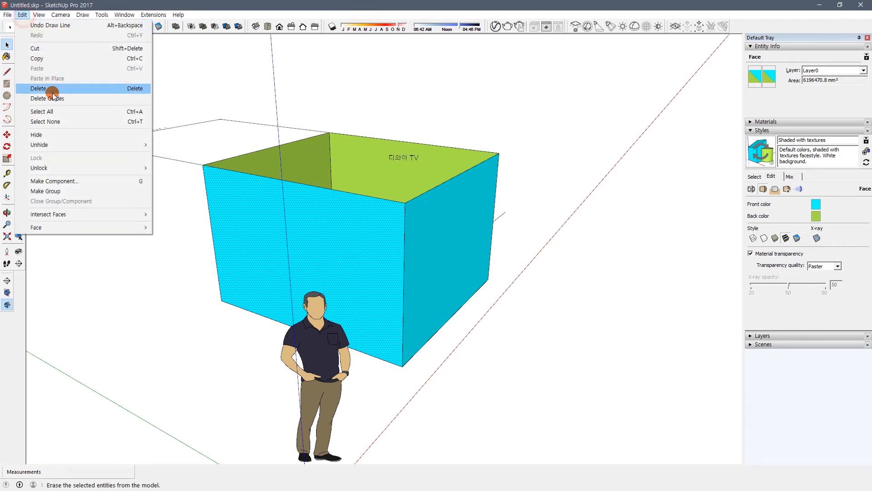
pyautogui.moveTo(50, 144)
pyautogui.click(189, 165)
# Reverse the box's side face next to the standing figure, select it again, and inspect its orientation
pyautogui.moveTo(313, 186); pyautogui.dragTo(361, 228, button='middle')
pyautogui.rightClick(361, 228)
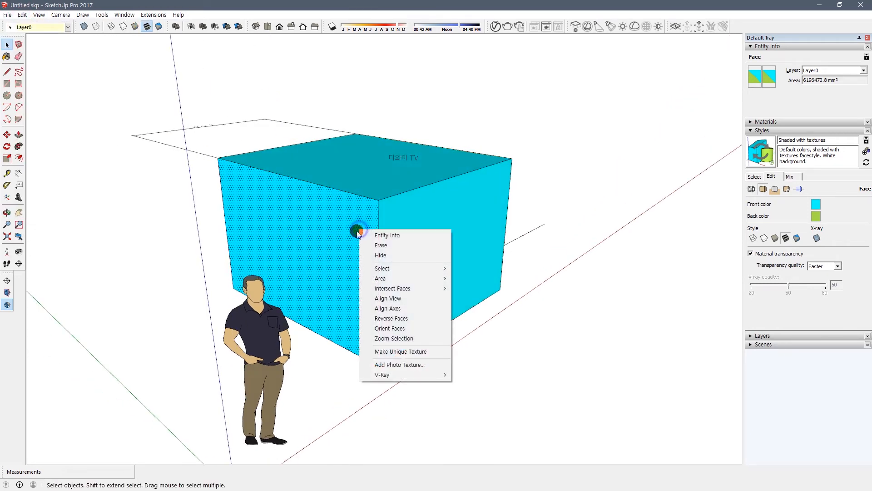
pyautogui.click(400, 318)
pyautogui.click(423, 359)
pyautogui.moveTo(422, 358); pyautogui.dragTo(356, 277, button='middle')
pyautogui.click(356, 277)
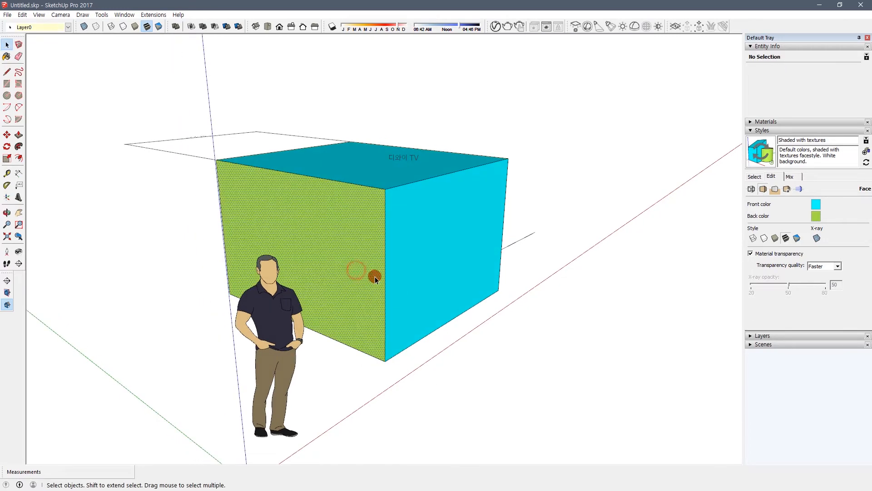
pyautogui.moveTo(368, 215); pyautogui.dragTo(404, 312, button='middle')
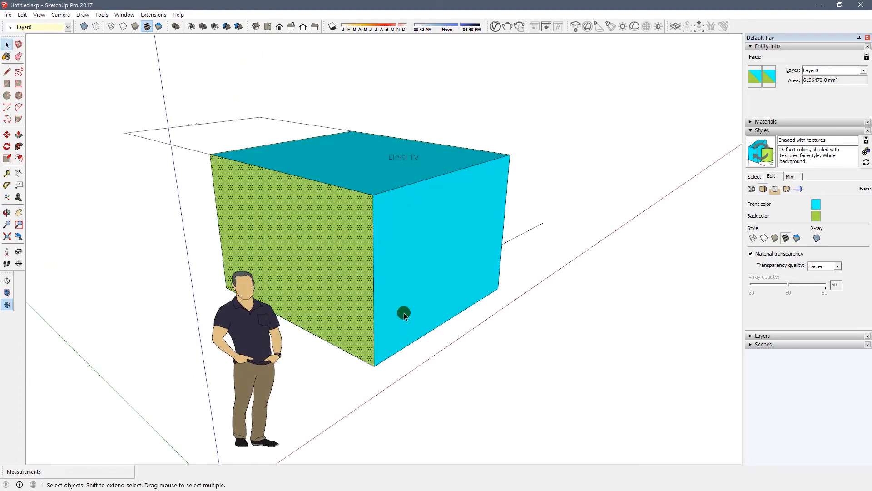
# Reverse the green side face beside the standing figure so its front side points outward
pyautogui.scroll(-3, 408, 299)
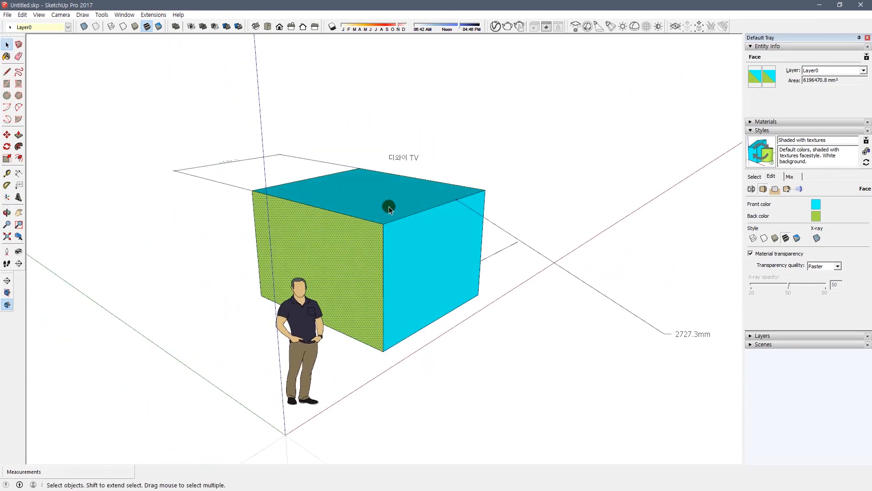
pyautogui.rightClick(351, 256)
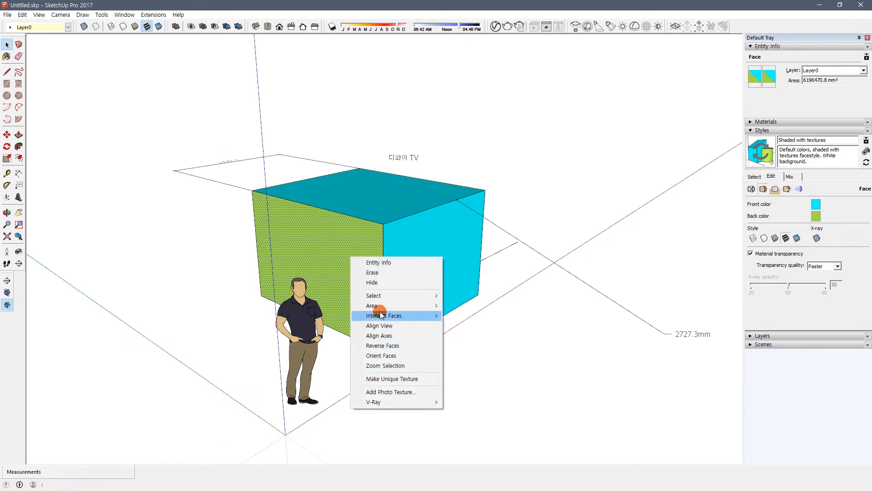
pyautogui.click(392, 347)
pyautogui.moveTo(400, 341); pyautogui.dragTo(650, 234, button='middle')
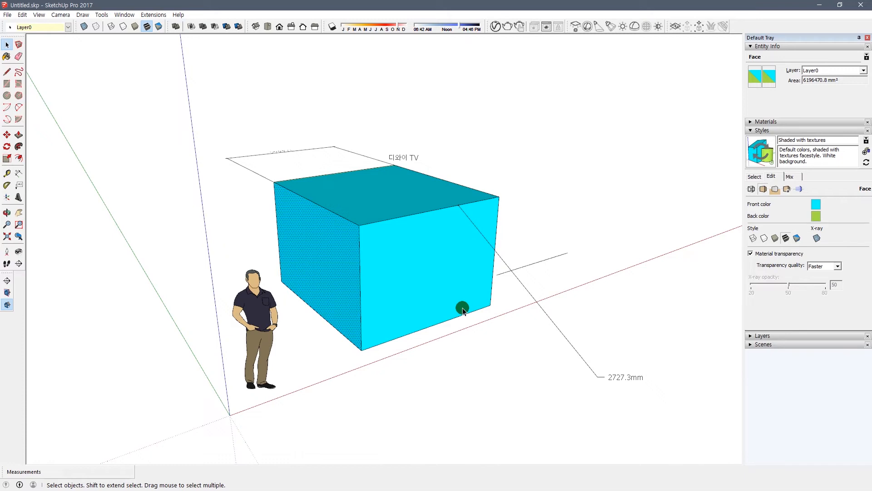
# Set the style's front face color to RGB 205, 205, 168 and clear the face selection
pyautogui.click(775, 230)
pyautogui.click(816, 206)
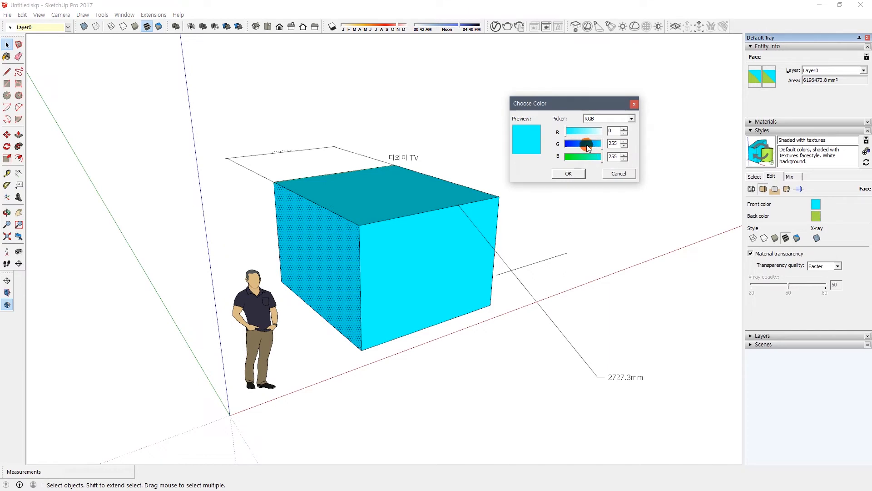
pyautogui.click(598, 135)
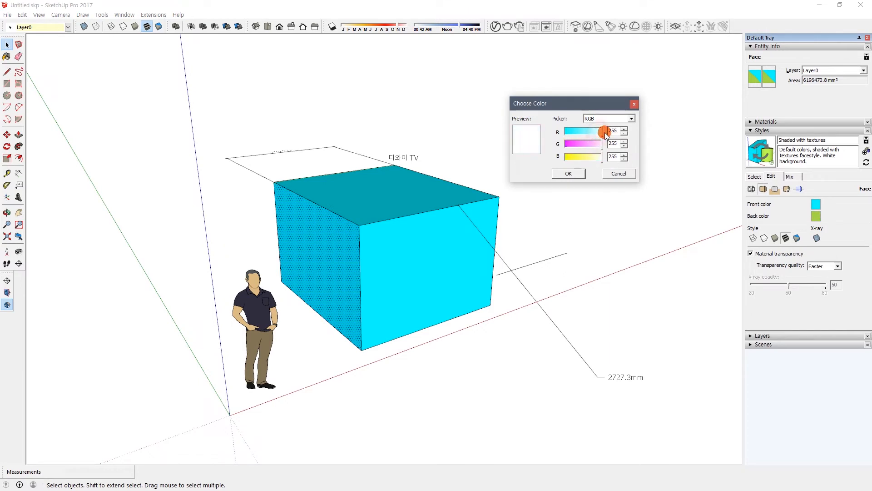
pyautogui.doubleClick(613, 131)
pyautogui.write('205')
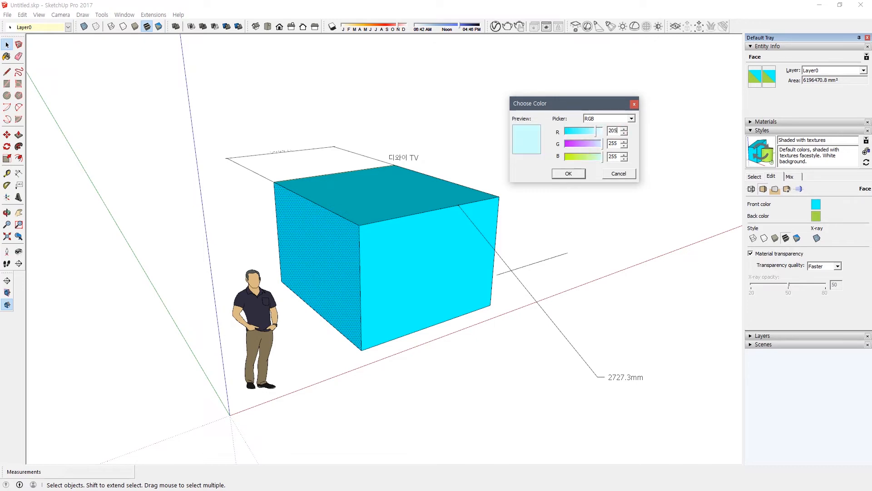
pyautogui.write('205')
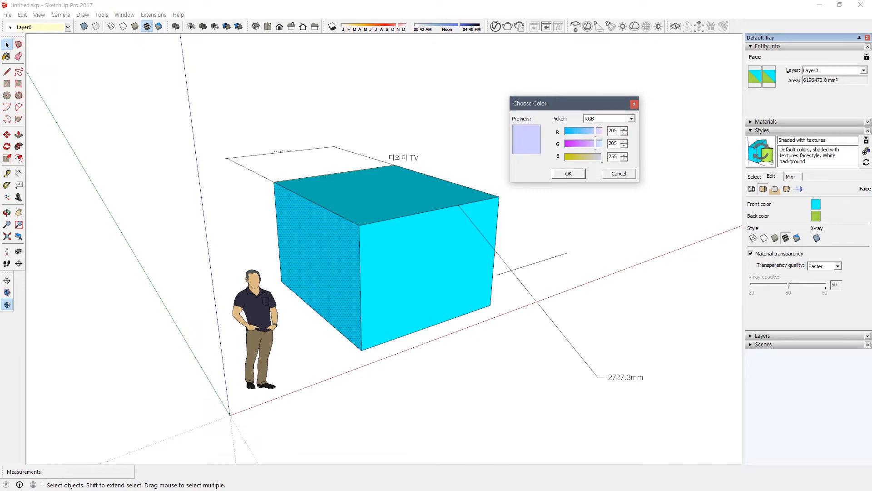
pyautogui.press('Tab')
pyautogui.write('168')
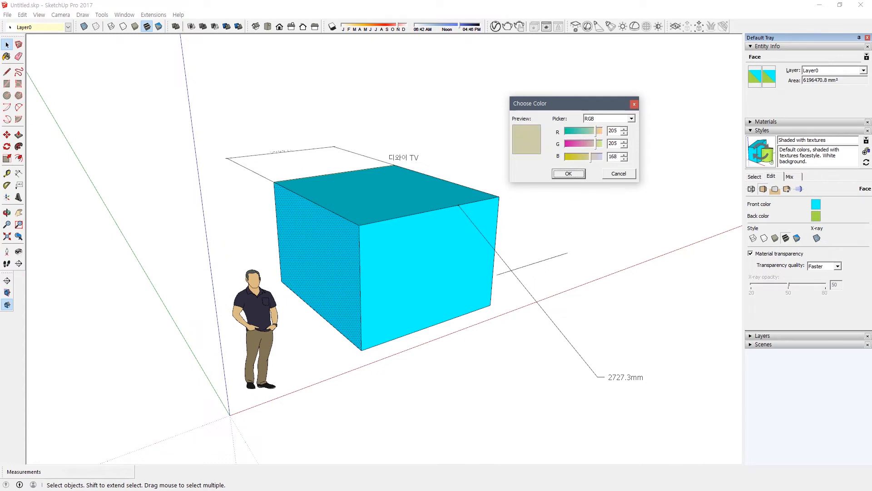
pyautogui.click(569, 173)
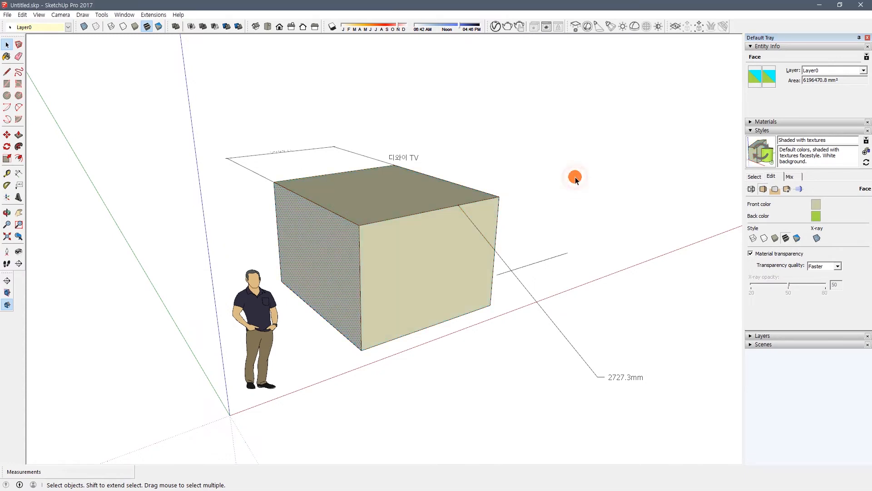
pyautogui.moveTo(481, 280); pyautogui.dragTo(426, 250, button='middle')
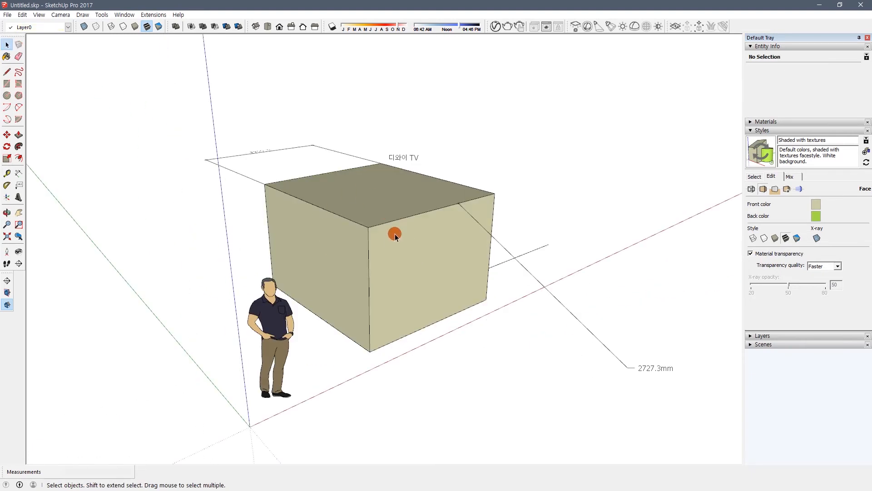
# Check the front face color's RGB values without changing them and look over the recolored box
pyautogui.click(816, 204)
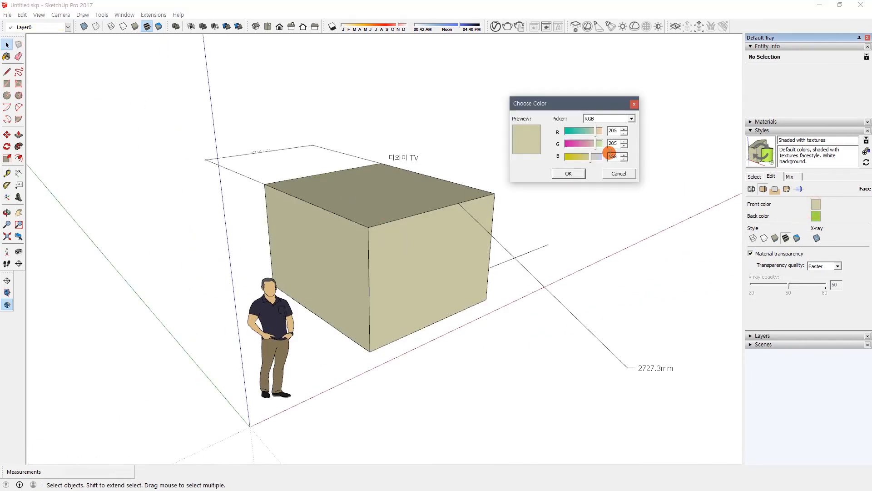
pyautogui.doubleClick(613, 131)
pyautogui.click(634, 103)
pyautogui.moveTo(462, 323); pyautogui.dragTo(451, 328, button='middle')
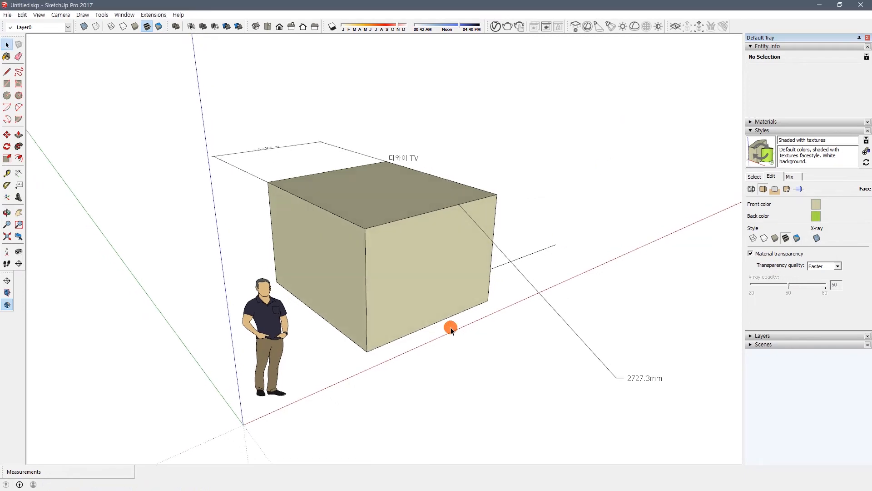
pyautogui.moveTo(426, 237); pyautogui.dragTo(444, 269, button='middle')
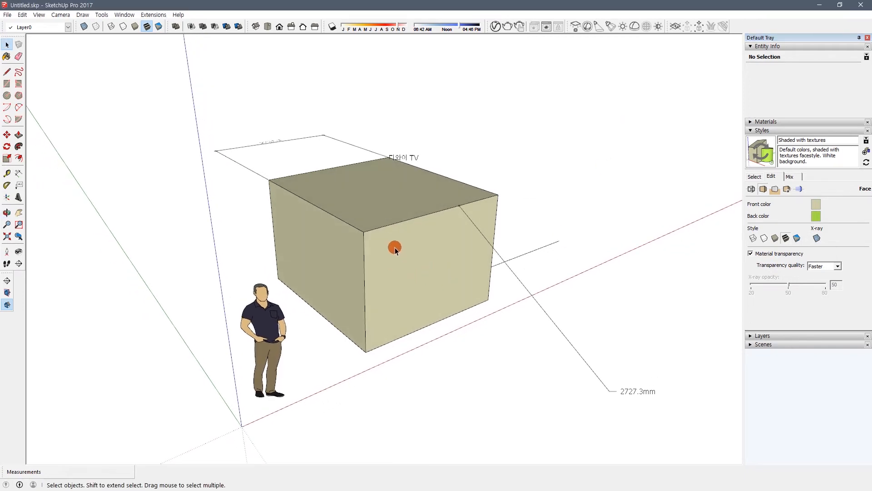
# Select the box's top and side faces in turn to compare them with the style's front color, then deselect
pyautogui.click(397, 218)
pyautogui.click(353, 260)
pyautogui.click(405, 269)
pyautogui.click(395, 210)
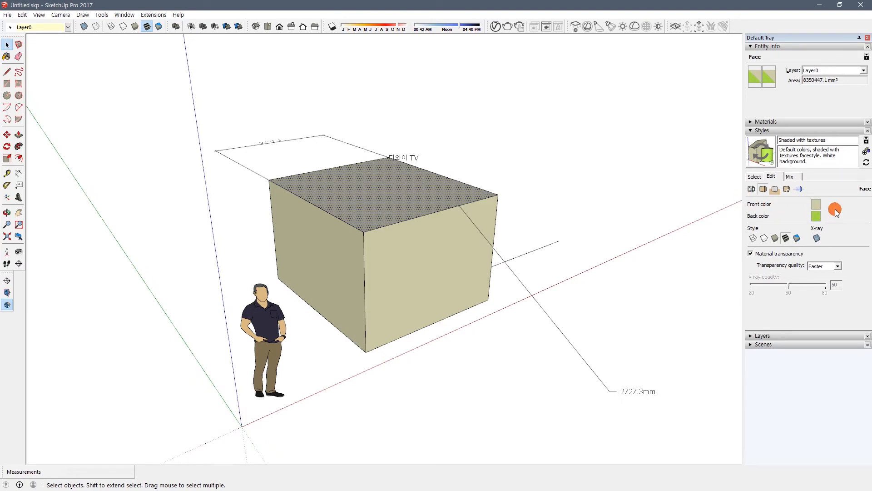
pyautogui.moveTo(405, 295); pyautogui.dragTo(181, 168, button='middle')
pyautogui.moveTo(485, 245); pyautogui.dragTo(461, 291, button='middle')
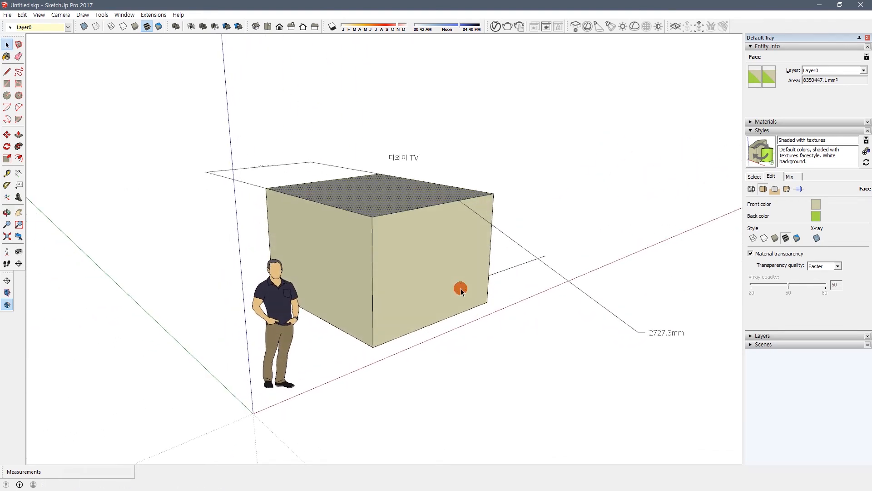
pyautogui.click(361, 283)
pyautogui.click(393, 210)
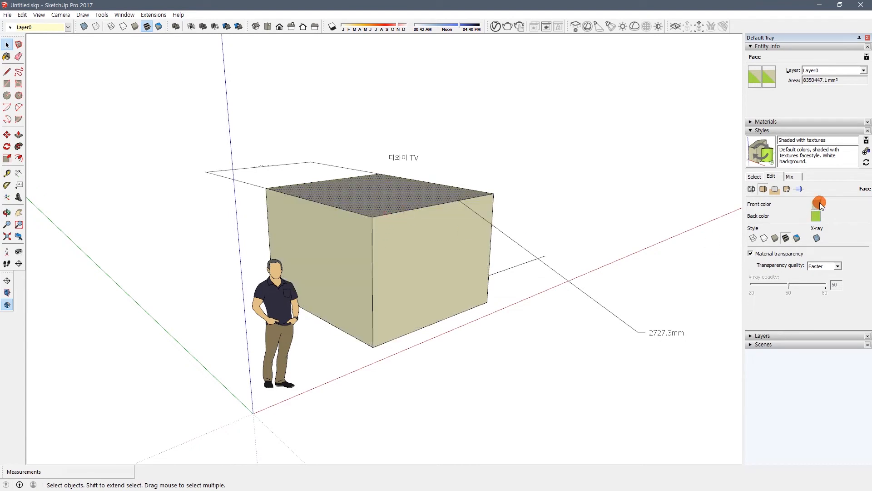
pyautogui.moveTo(370, 290); pyautogui.dragTo(369, 263, button='middle')
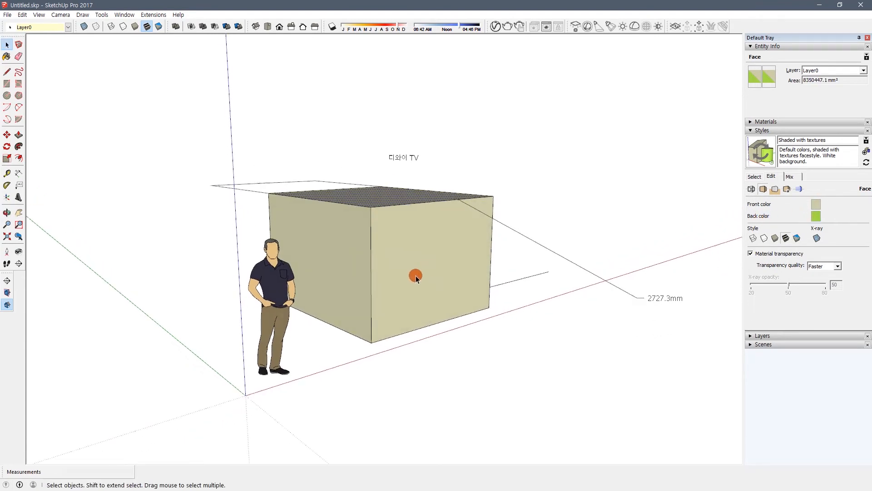
pyautogui.click(435, 252)
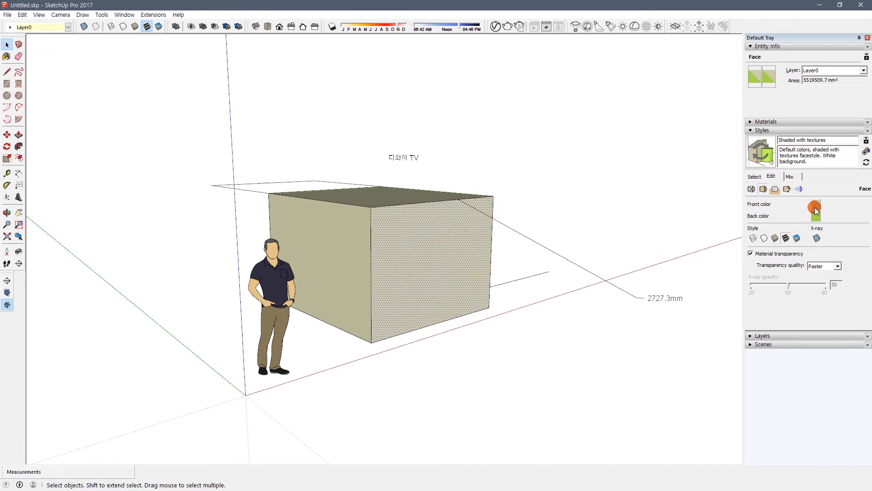
pyautogui.click(505, 338)
pyautogui.moveTo(492, 296); pyautogui.dragTo(469, 294, button='middle')
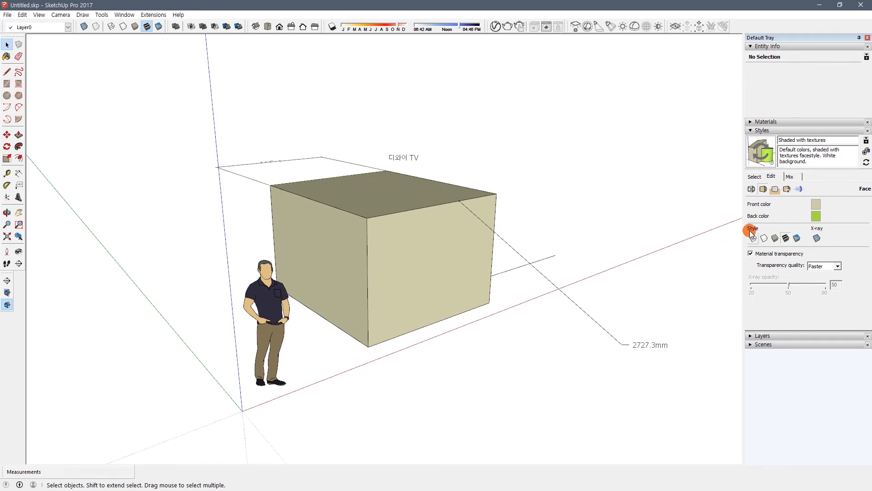
# Set the style's back face color to RGB 50, 50, 50
pyautogui.click(816, 217)
pyautogui.click(614, 131)
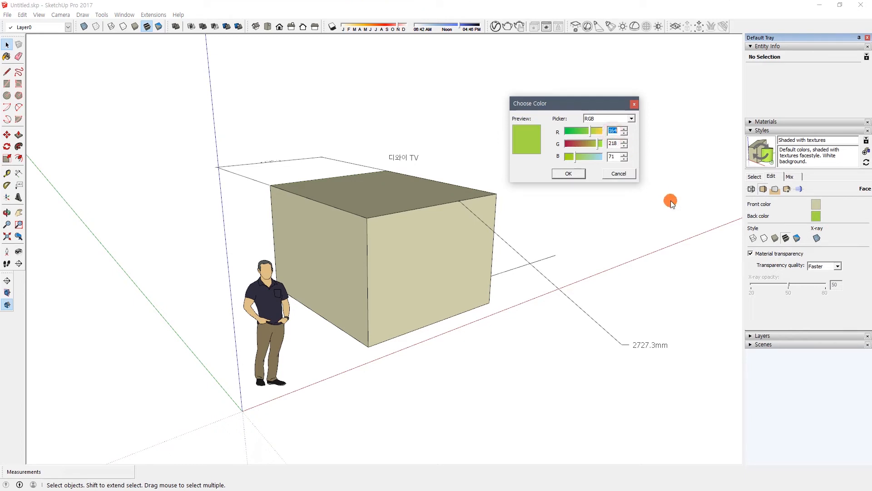
pyautogui.write('50')
pyautogui.press('Tab')
pyautogui.write('50')
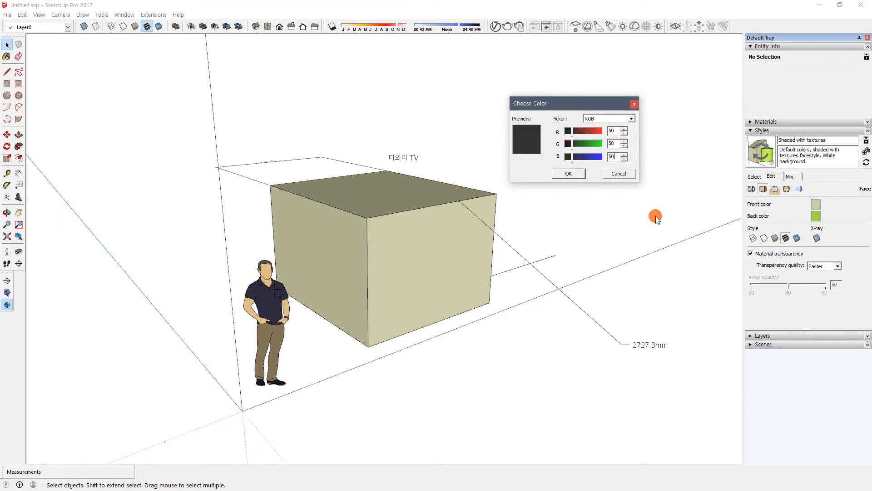
pyautogui.click(569, 174)
pyautogui.moveTo(473, 274); pyautogui.dragTo(507, 301, button='middle')
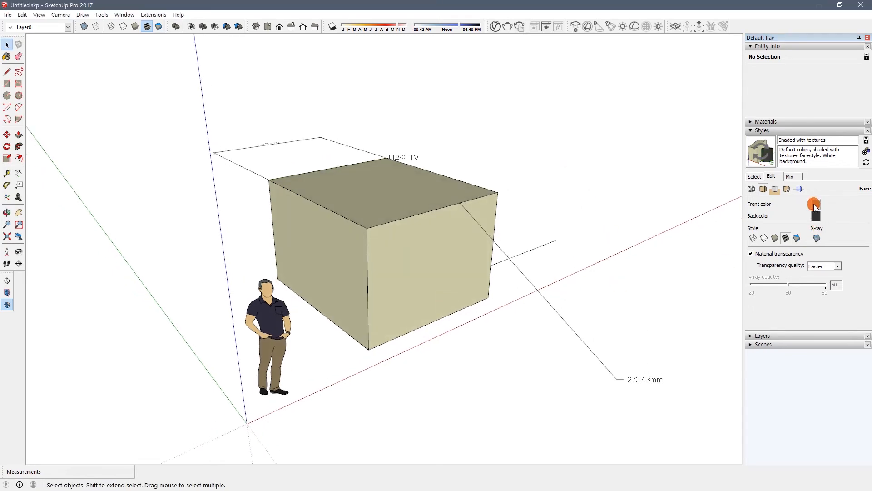
pyautogui.moveTo(412, 342); pyautogui.dragTo(419, 291, button='middle')
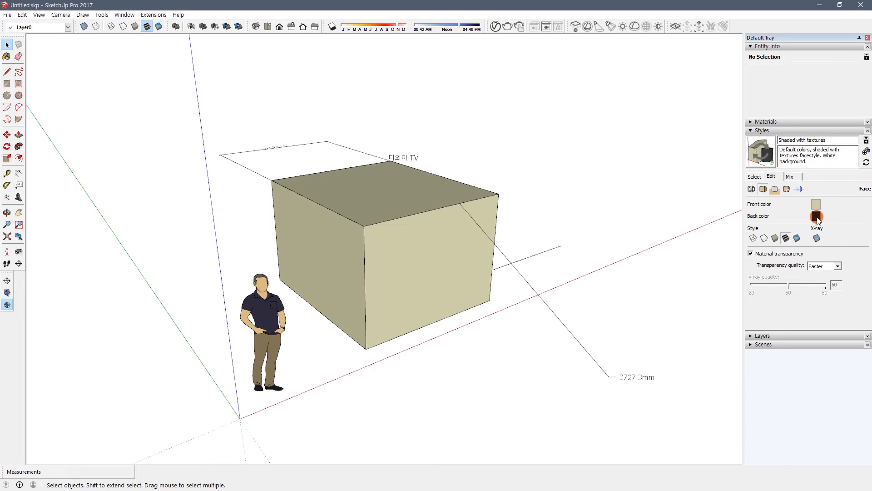
pyautogui.moveTo(473, 249); pyautogui.dragTo(518, 241, button='middle')
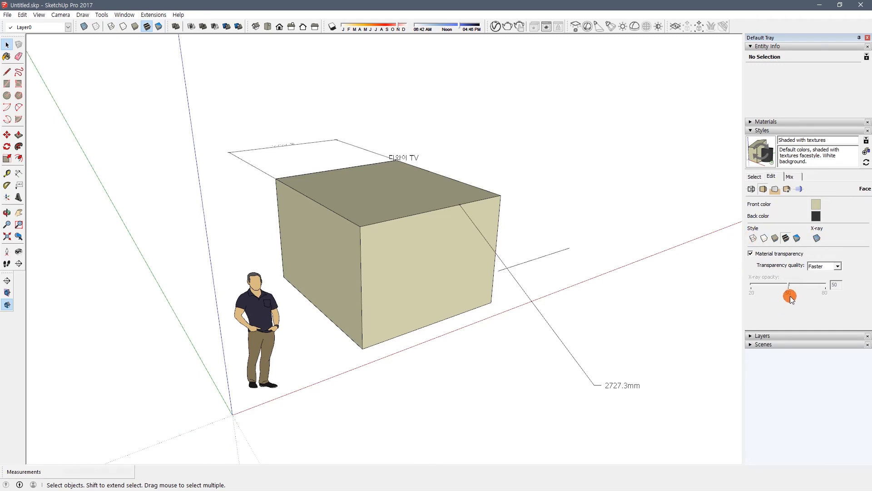
# Try a cyan style background by lowering red to 0, and restore it to white with red at 255
pyautogui.click(775, 190)
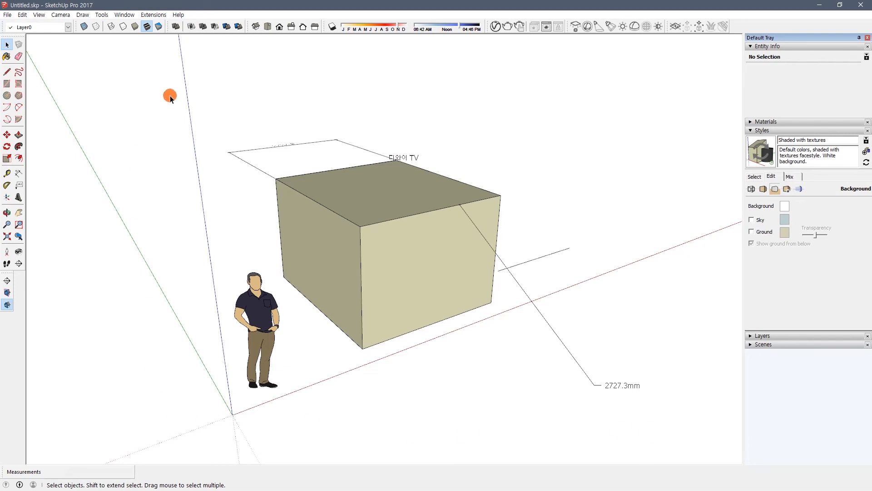
pyautogui.click(785, 206)
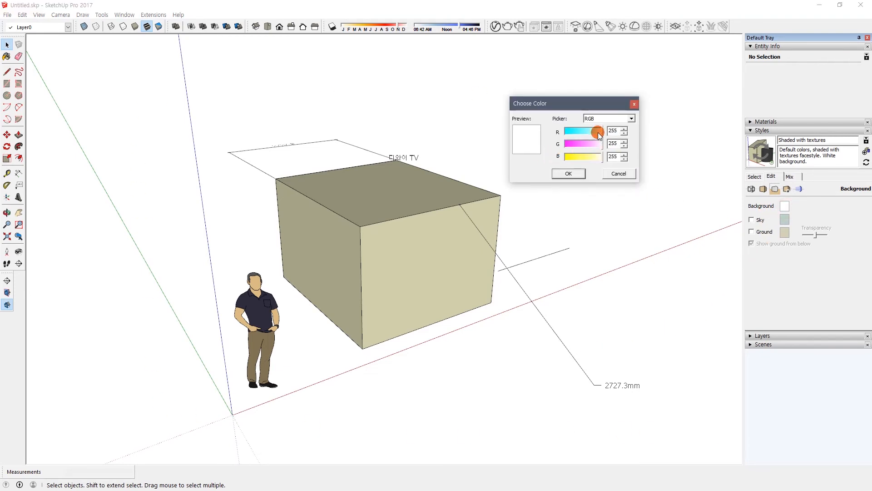
pyautogui.moveTo(598, 132); pyautogui.dragTo(524, 181)
pyautogui.click(578, 175)
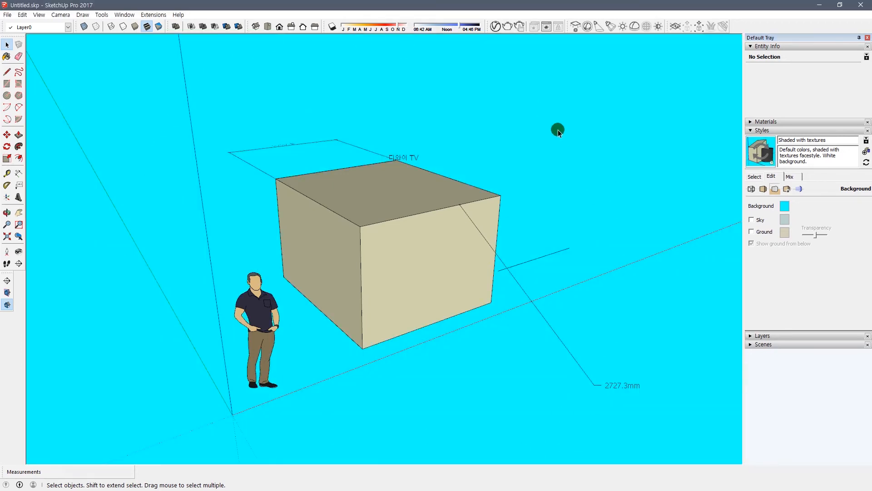
pyautogui.click(784, 206)
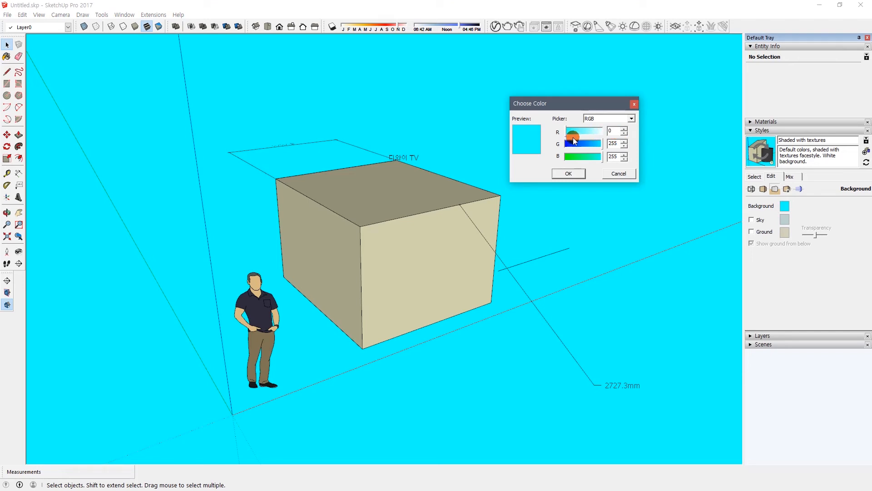
pyautogui.moveTo(567, 132); pyautogui.dragTo(668, 130)
pyautogui.click(568, 174)
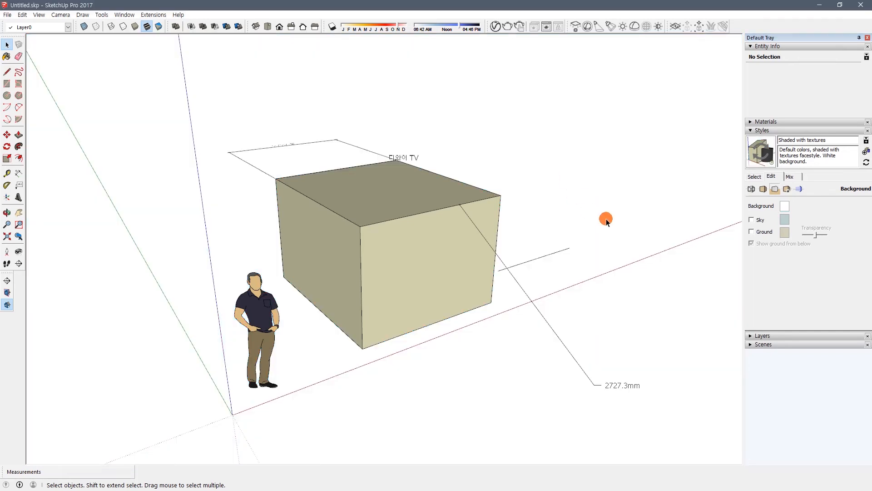
# Enable the style's sky, view the box against the horizon, and disable the sky again
pyautogui.click(752, 221)
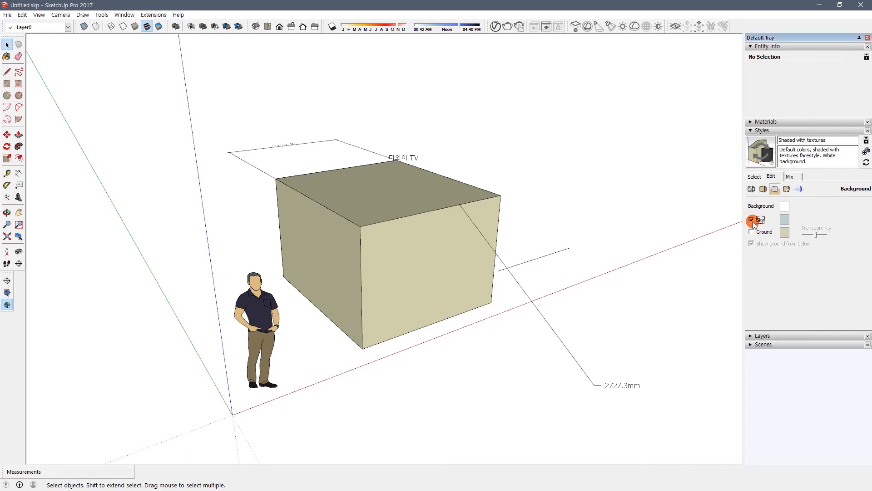
pyautogui.moveTo(536, 292); pyautogui.dragTo(388, 203, button='middle')
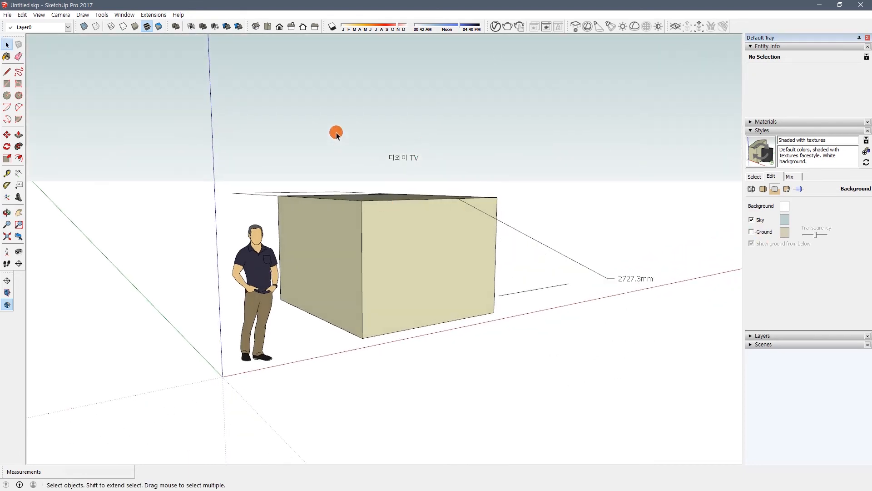
pyautogui.click(751, 220)
pyautogui.moveTo(438, 314); pyautogui.dragTo(450, 285, button='middle')
# Enable the style's ground, view the model from a low angle, and disable the ground again
pyautogui.click(752, 232)
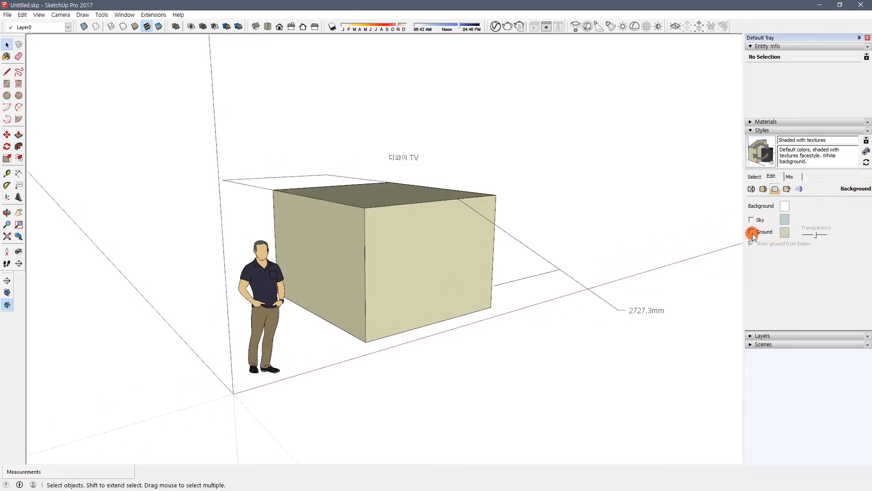
pyautogui.moveTo(539, 303); pyautogui.dragTo(409, 261, button='middle')
pyautogui.moveTo(359, 296); pyautogui.dragTo(423, 240, button='middle')
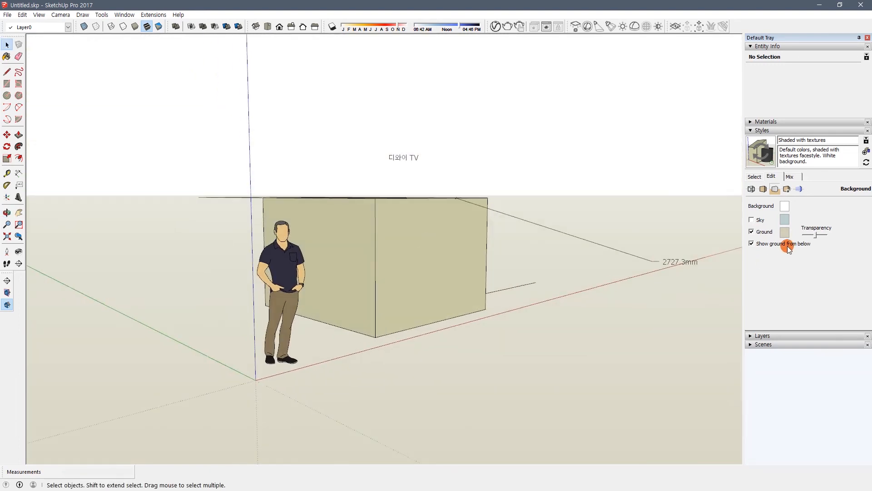
pyautogui.click(751, 232)
pyautogui.moveTo(506, 290); pyautogui.dragTo(442, 304, button='middle')
pyautogui.moveTo(487, 248); pyautogui.dragTo(479, 261, button='middle')
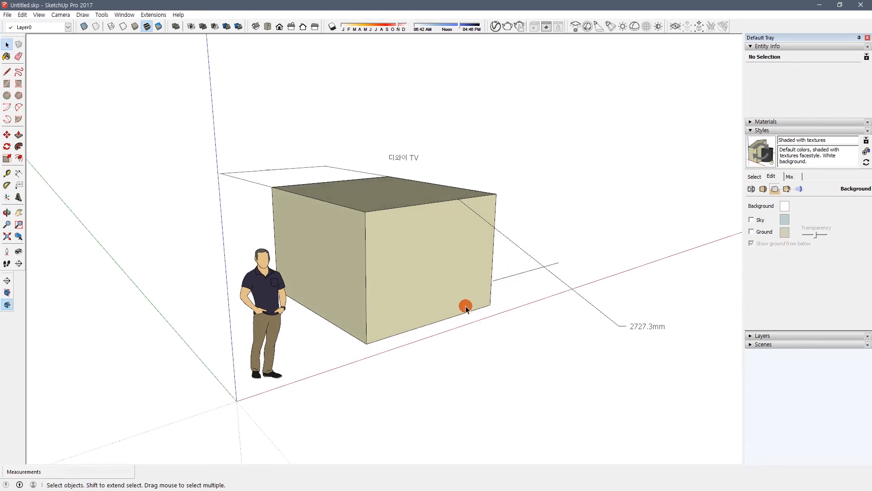
# With the box's front vertical edge selected, try a magenta selection color with red at 255, and restore blue with red at 0
pyautogui.click(798, 190)
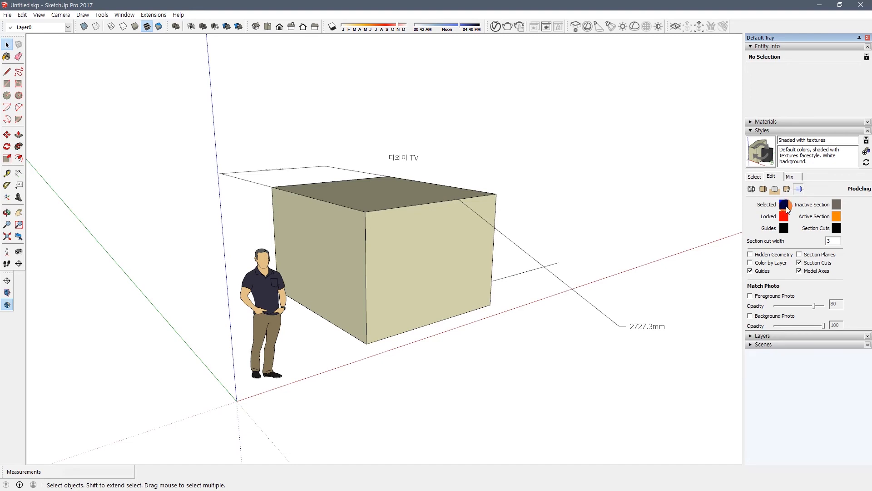
pyautogui.moveTo(461, 269); pyautogui.dragTo(459, 289, button='middle')
pyautogui.click(462, 271)
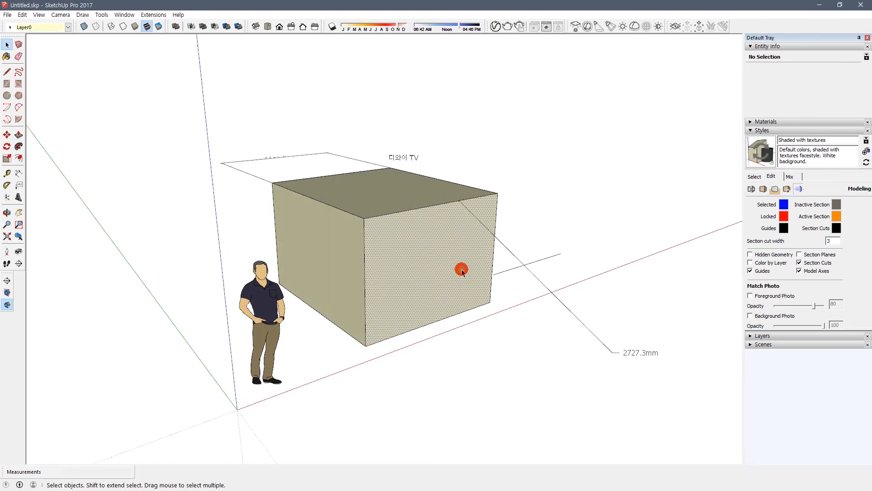
pyautogui.click(364, 237)
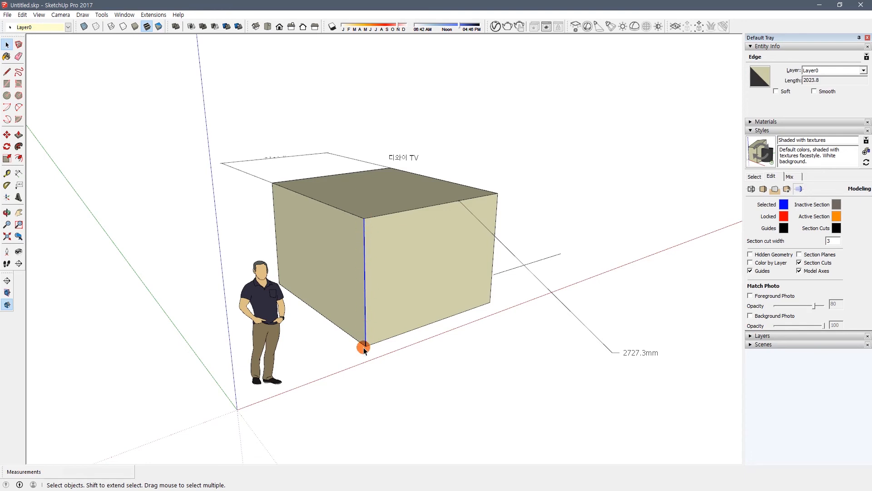
pyautogui.click(784, 205)
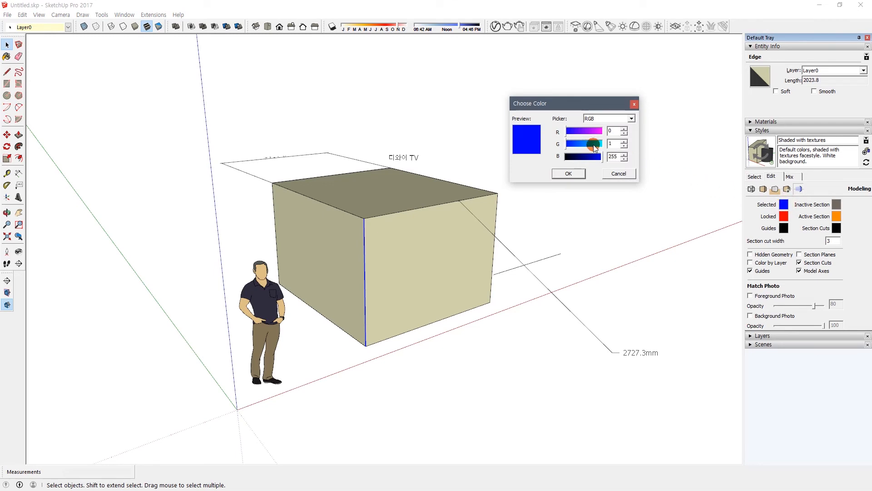
pyautogui.moveTo(589, 130); pyautogui.dragTo(634, 131)
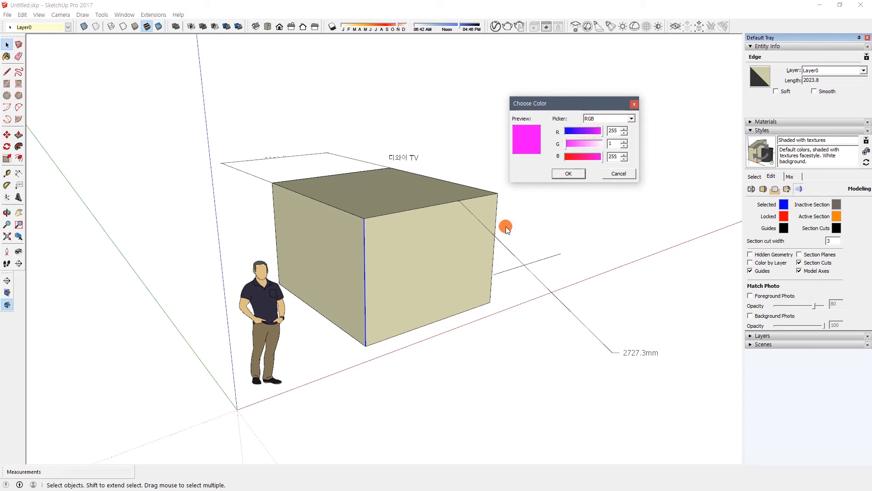
pyautogui.click(568, 173)
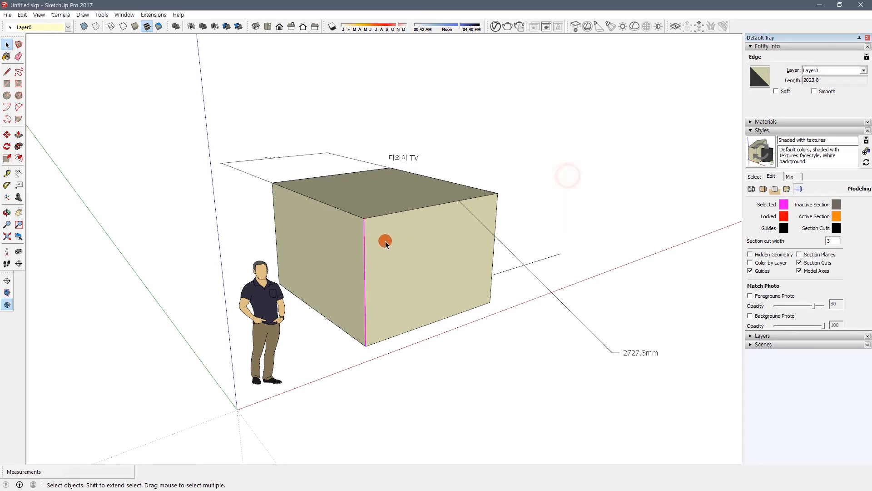
pyautogui.click(785, 205)
pyautogui.moveTo(603, 131); pyautogui.dragTo(566, 131)
pyautogui.click(569, 173)
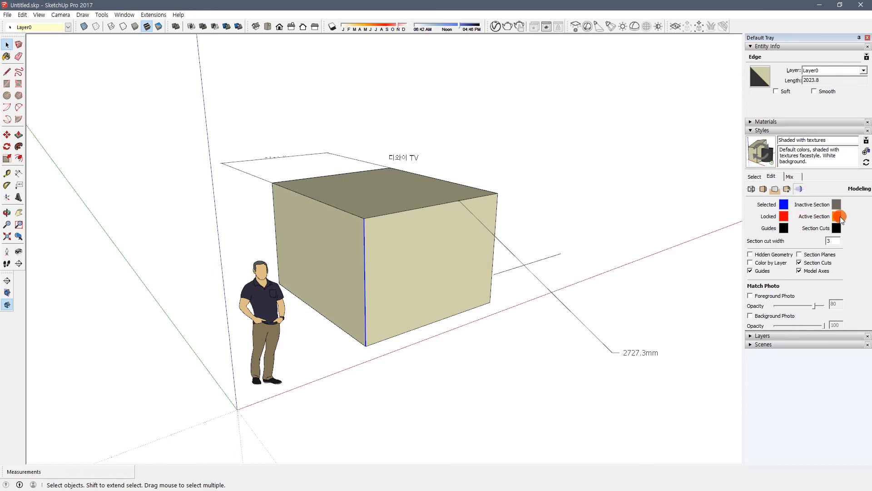
# Create three guide lines along the box's top edges with the Tape Measure tool
pyautogui.click(769, 219)
pyautogui.click(766, 233)
pyautogui.moveTo(384, 236); pyautogui.dragTo(388, 257, button='middle')
pyautogui.click(7, 173)
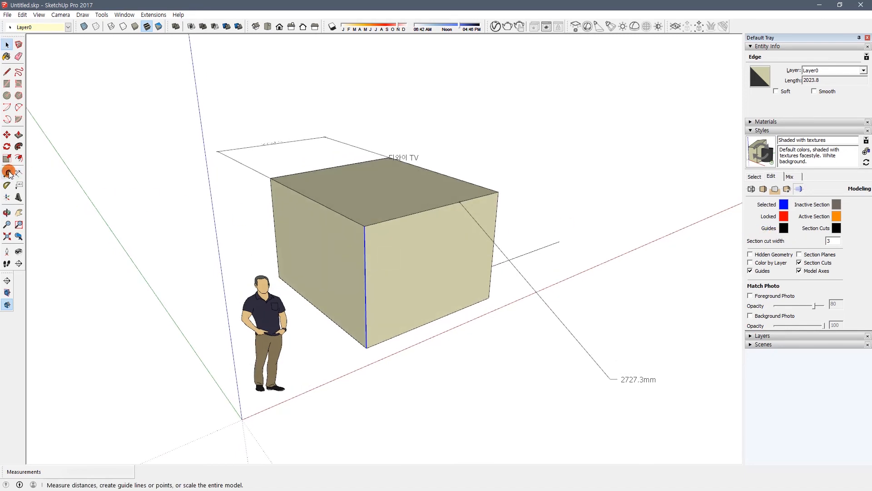
pyautogui.click(298, 196)
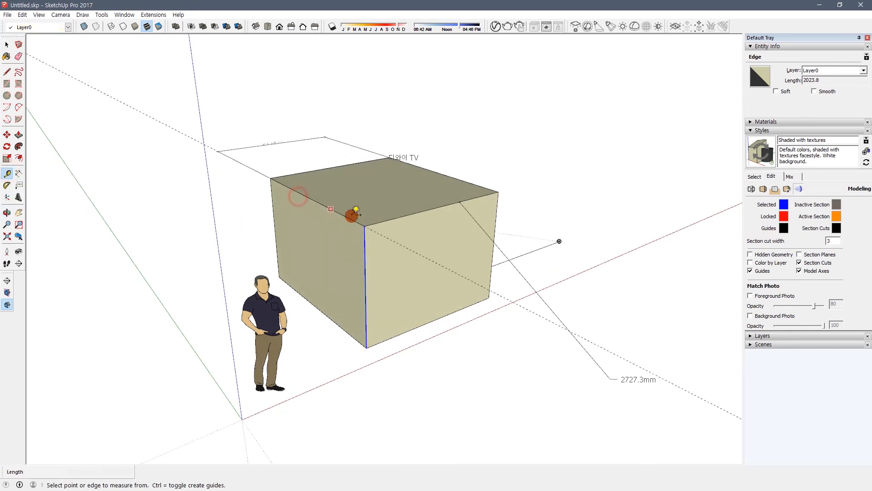
pyautogui.click(396, 217)
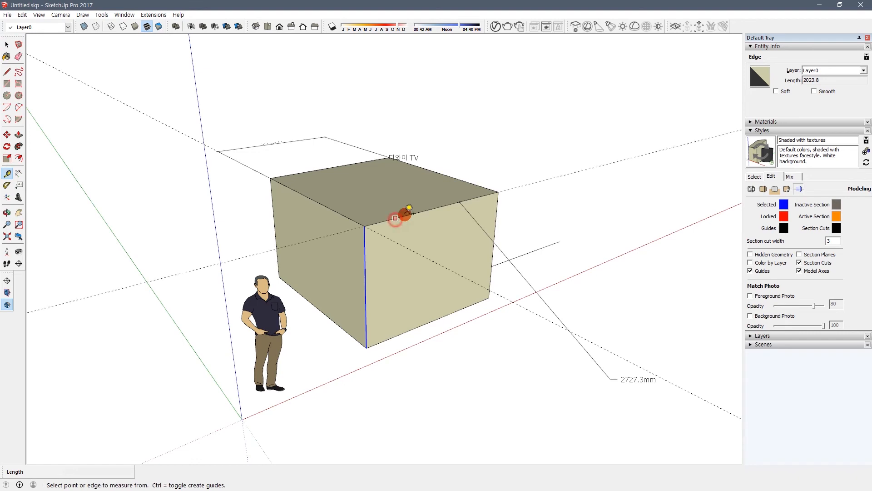
pyautogui.click(455, 177)
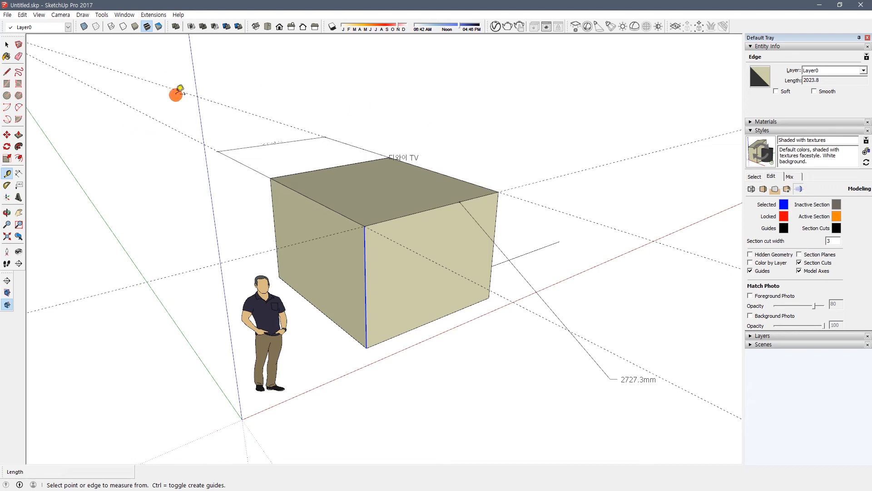
# Change the style's guide color to red by setting its red value to 255
pyautogui.click(783, 229)
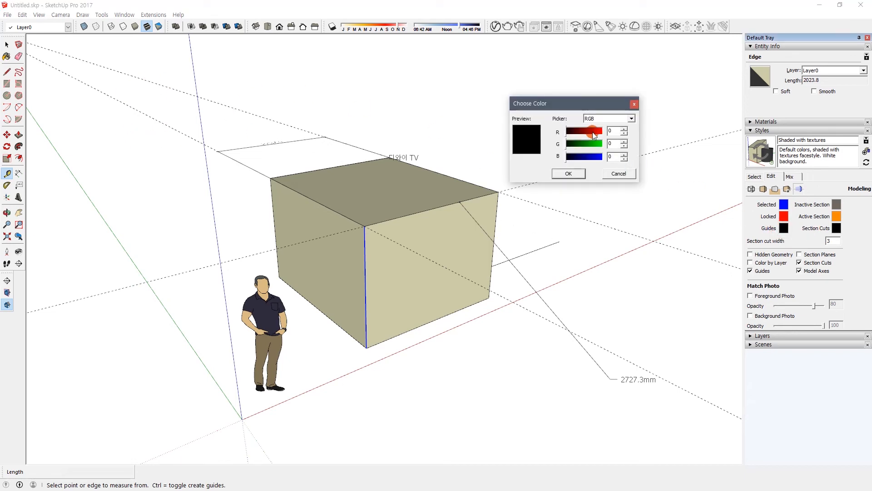
pyautogui.moveTo(568, 130); pyautogui.dragTo(668, 134)
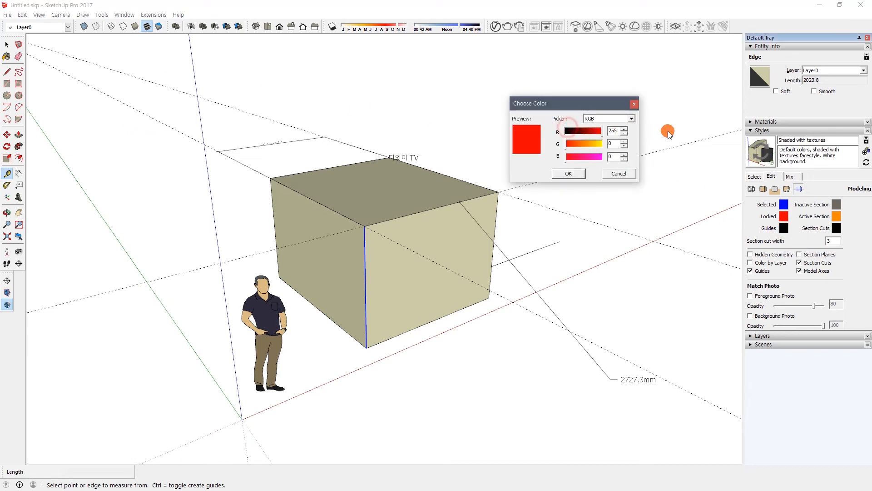
pyautogui.click(569, 174)
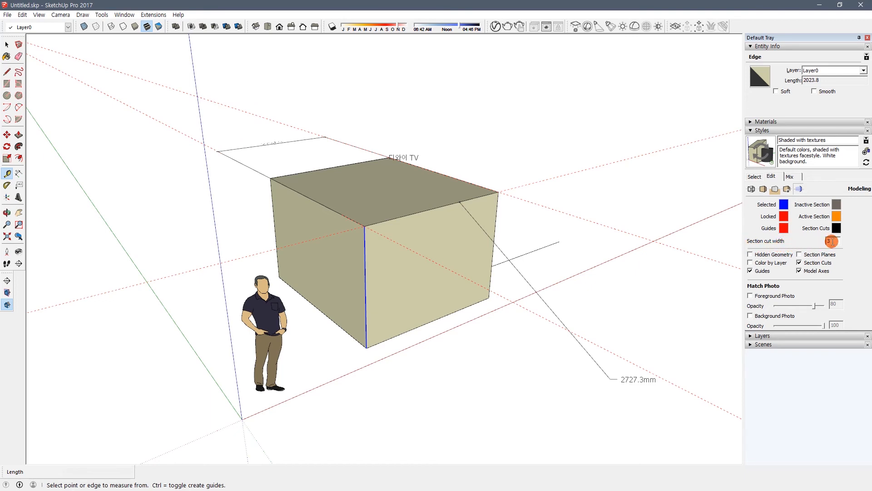
# Set the style's section cut width to 1
pyautogui.doubleClick(831, 240)
pyautogui.write('1')
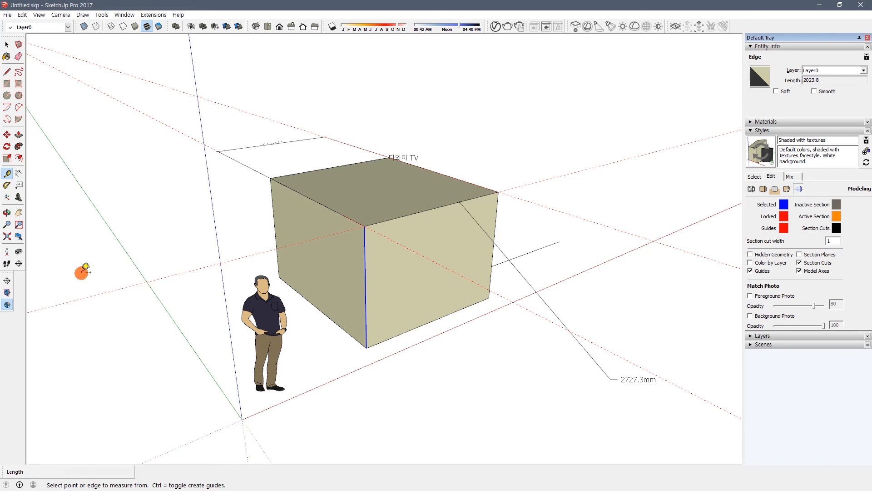
pyautogui.doubleClick(838, 239)
pyautogui.click(839, 240)
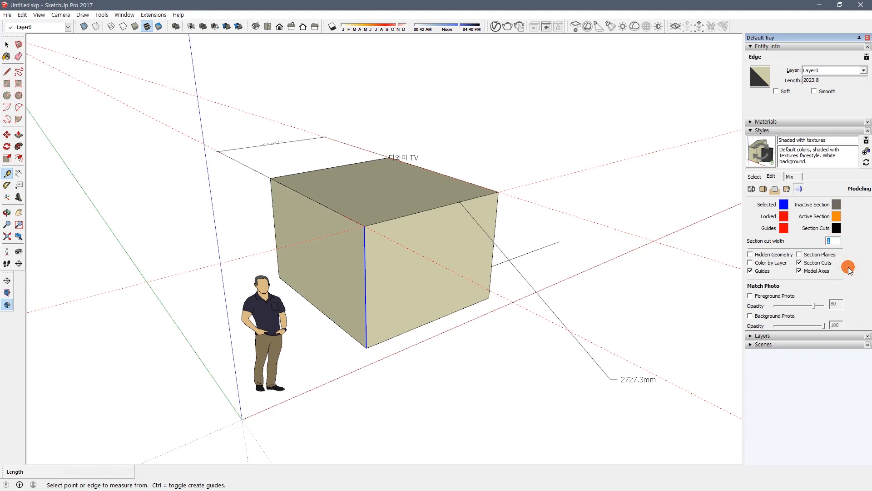
# Review the style mixing options and the in-model style list, and update the Shaded with textures style with the edited settings
pyautogui.click(799, 176)
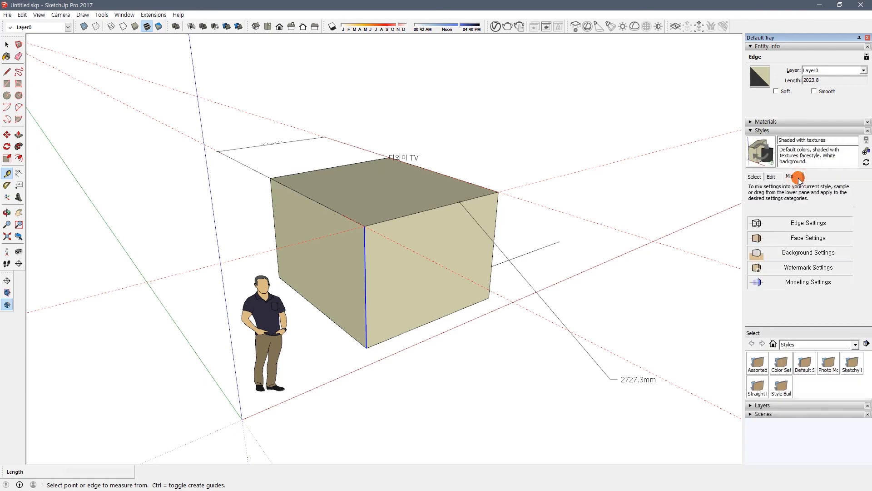
pyautogui.click(772, 177)
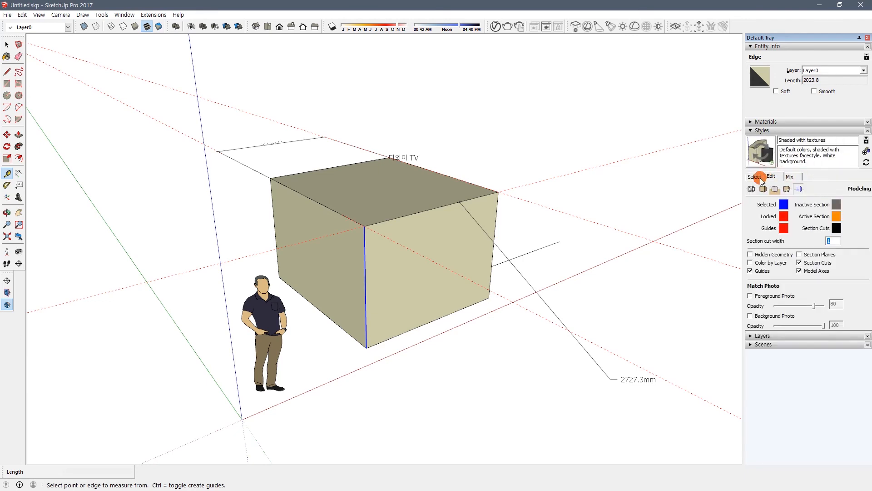
pyautogui.click(759, 178)
pyautogui.click(773, 178)
pyautogui.click(761, 177)
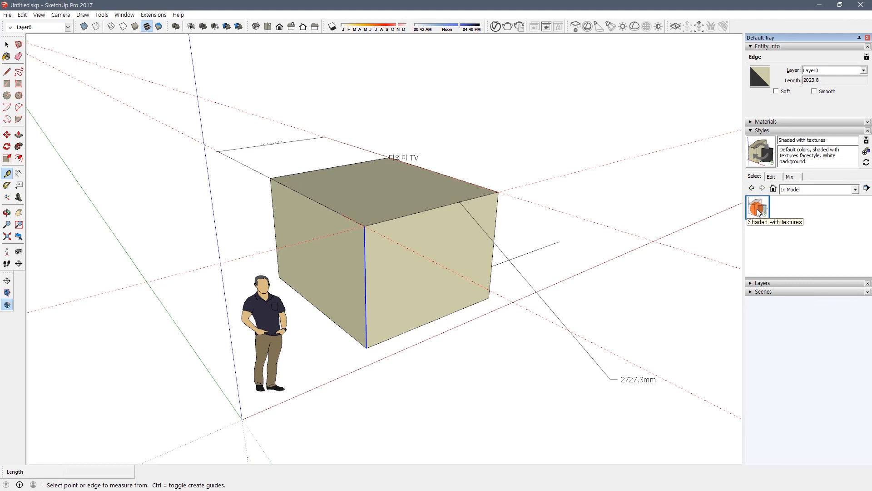
pyautogui.click(767, 157)
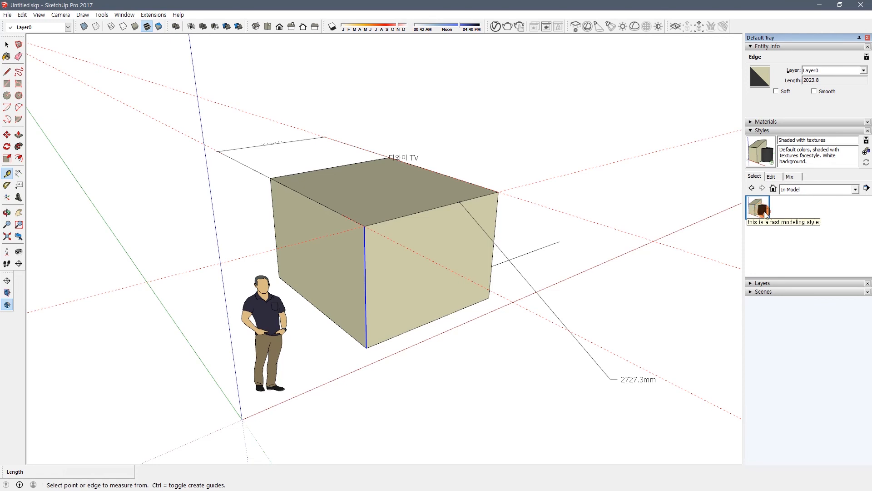
# Create a new style in the model from the current Shaded with textures settings
pyautogui.click(865, 153)
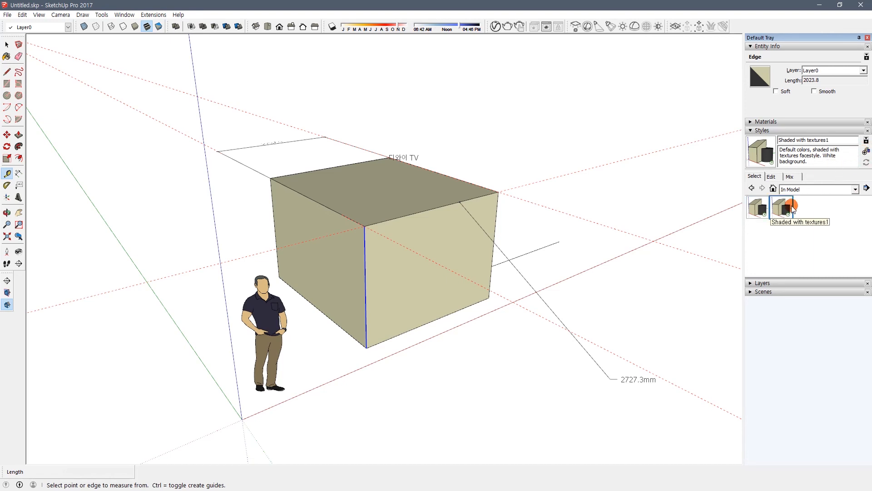
pyautogui.click(772, 177)
pyautogui.click(754, 176)
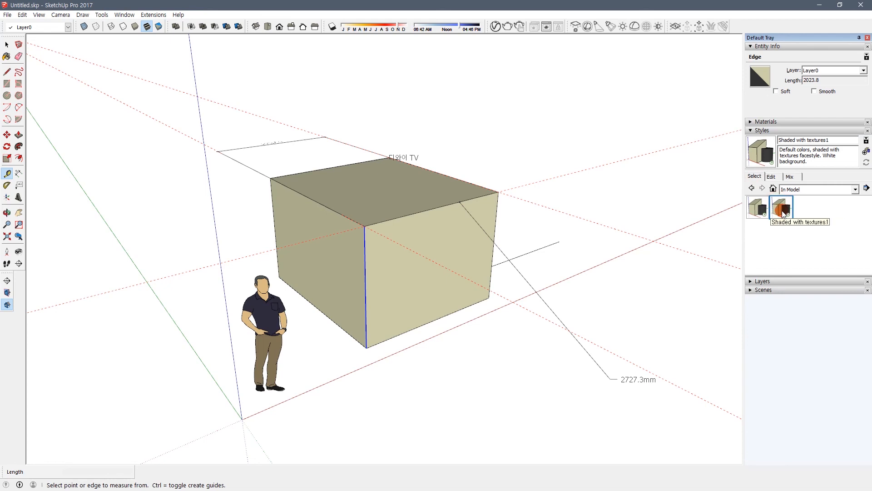
# Set the front face color of Shaded with textures1 to white and update that style with the change
pyautogui.click(772, 177)
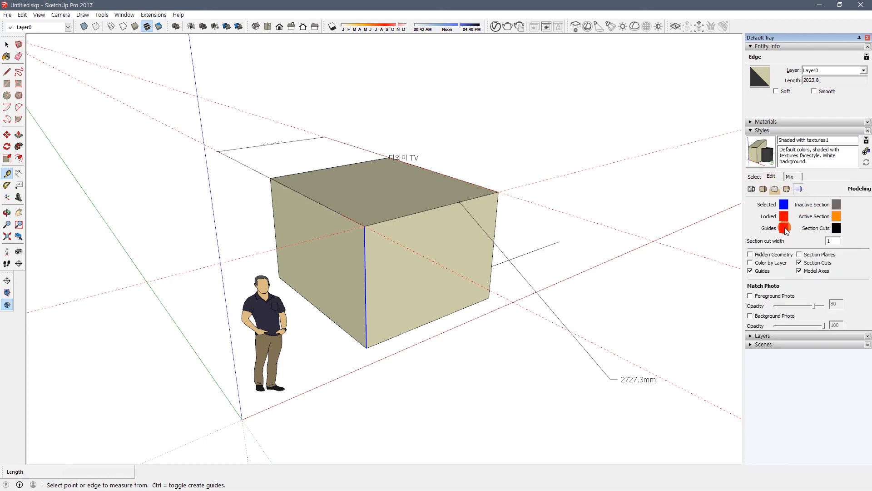
pyautogui.click(763, 189)
pyautogui.click(816, 204)
pyautogui.moveTo(595, 130); pyautogui.dragTo(602, 156)
pyautogui.click(569, 173)
pyautogui.click(756, 177)
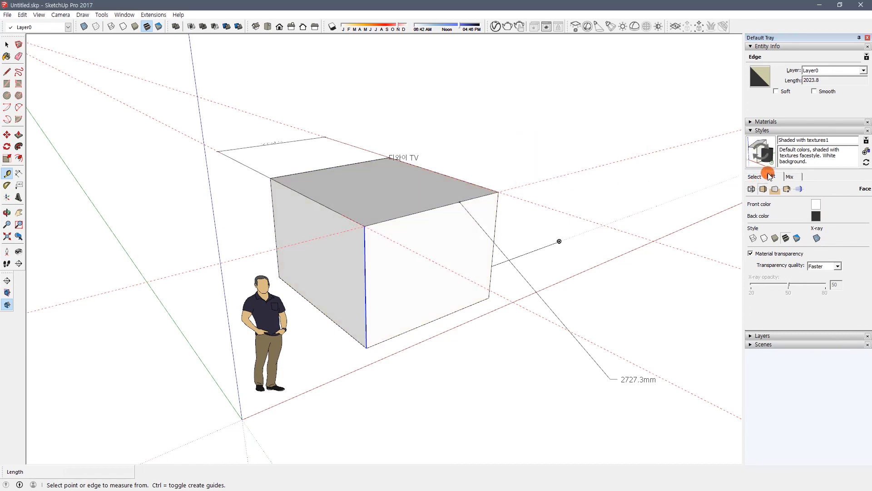
pyautogui.click(758, 145)
pyautogui.click(755, 176)
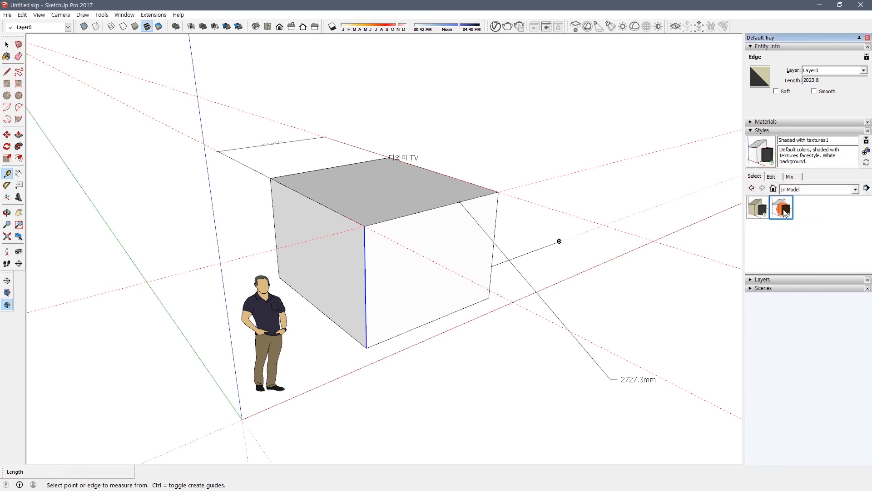
# Compare the two saved styles on the box by applying Shaded with textures, and return to Shaded with textures1
pyautogui.click(757, 212)
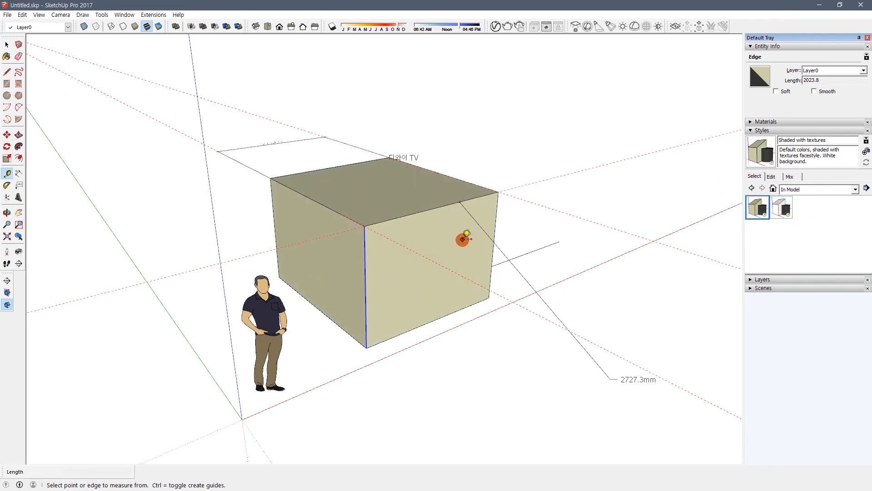
pyautogui.moveTo(463, 238); pyautogui.dragTo(437, 249, button='middle')
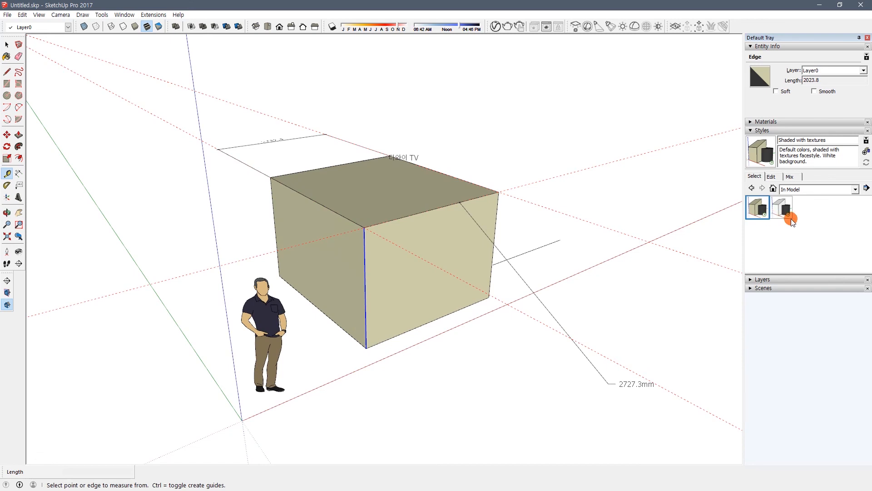
pyautogui.click(790, 218)
pyautogui.click(341, 324)
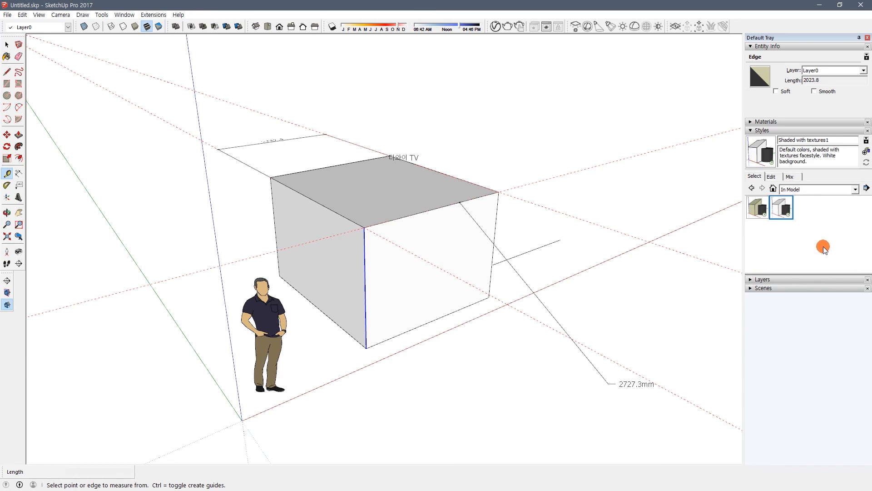
# Try three pen styles from the Sketchy Edges collection on the model, ending with Pen Red
pyautogui.click(823, 190)
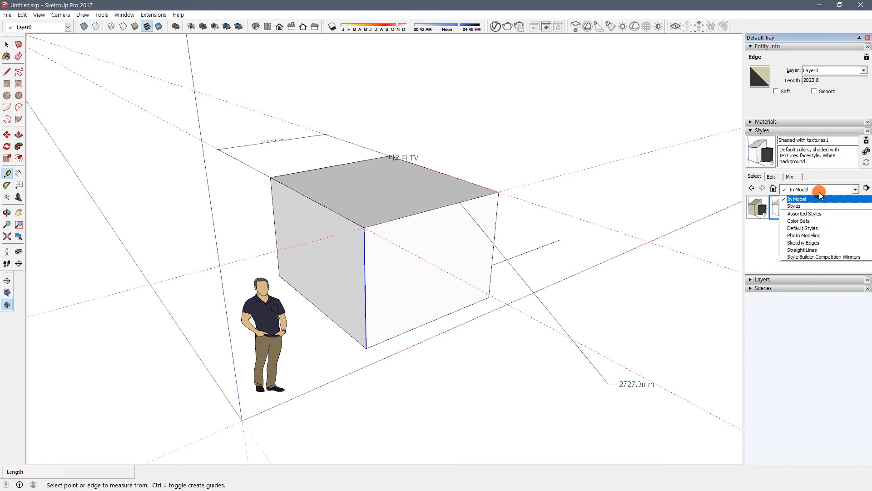
pyautogui.click(791, 207)
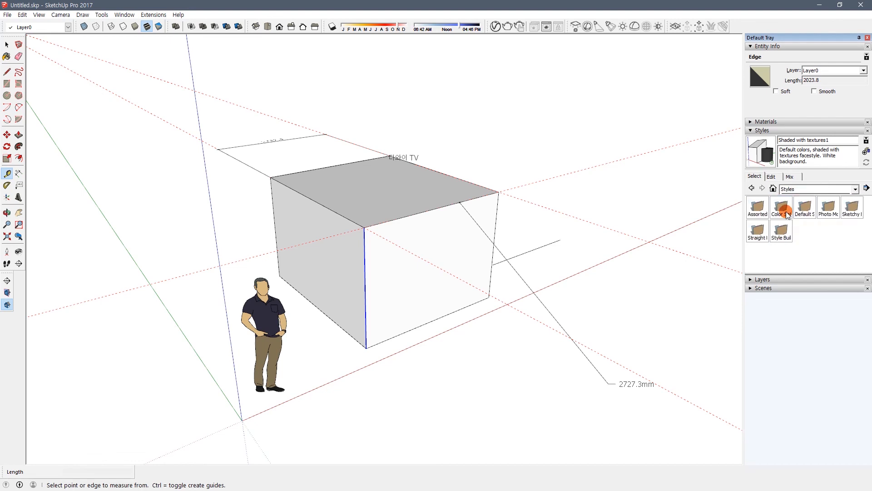
pyautogui.click(853, 206)
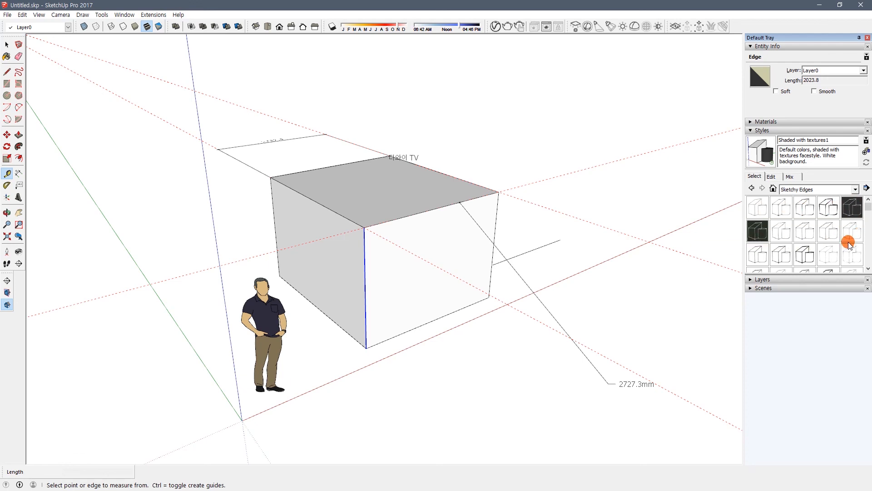
pyautogui.scroll(-2, 846, 238)
pyautogui.scroll(-2, 806, 243)
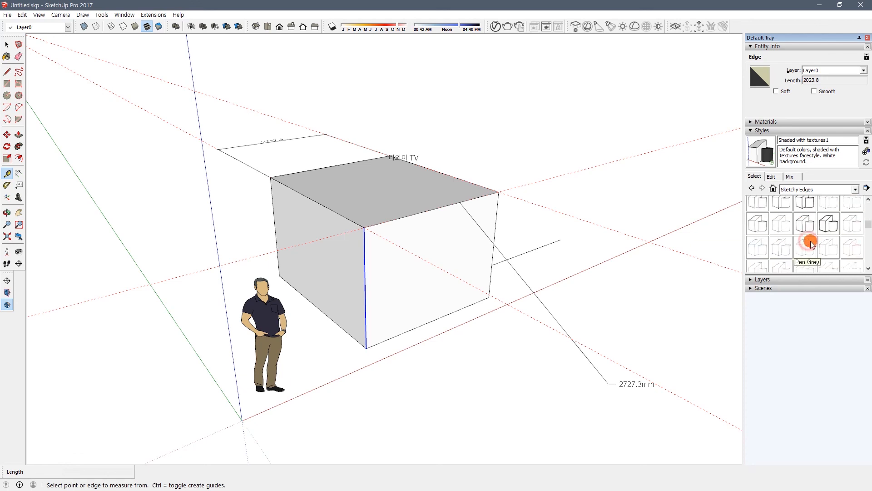
pyautogui.click(806, 241)
pyautogui.click(835, 247)
pyautogui.click(851, 247)
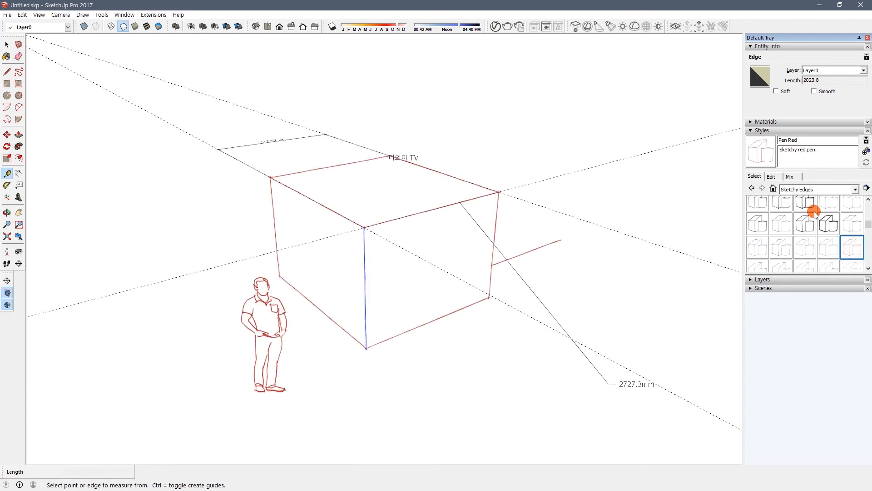
# Delete the three sketchy pen styles, including Pen Red, from the model's own styles
pyautogui.click(774, 188)
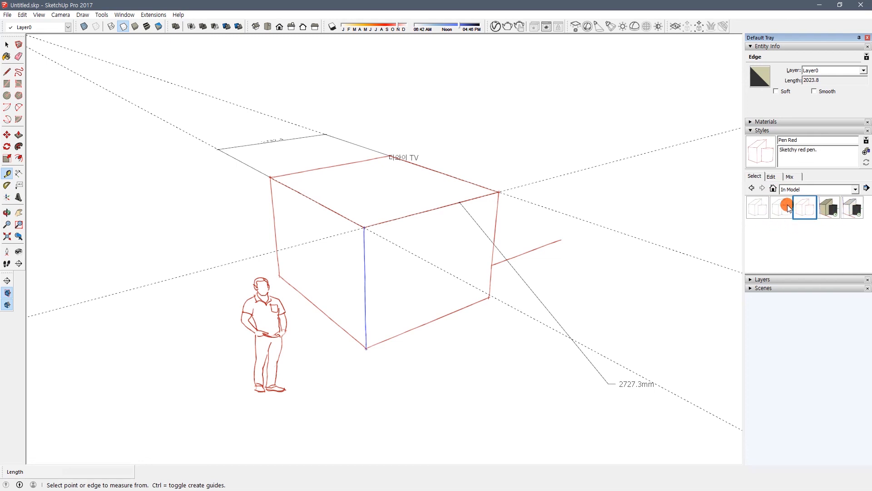
pyautogui.rightClick(763, 210)
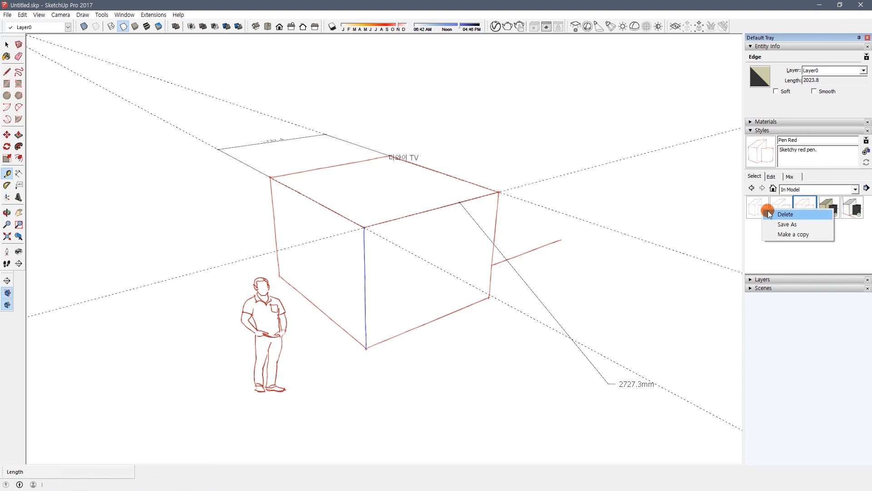
pyautogui.click(783, 214)
pyautogui.rightClick(775, 214)
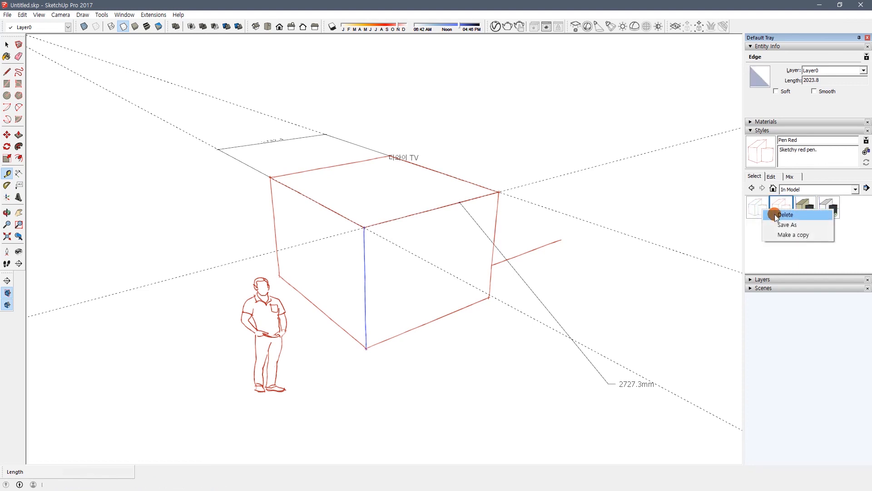
pyautogui.click(775, 214)
pyautogui.rightClick(759, 210)
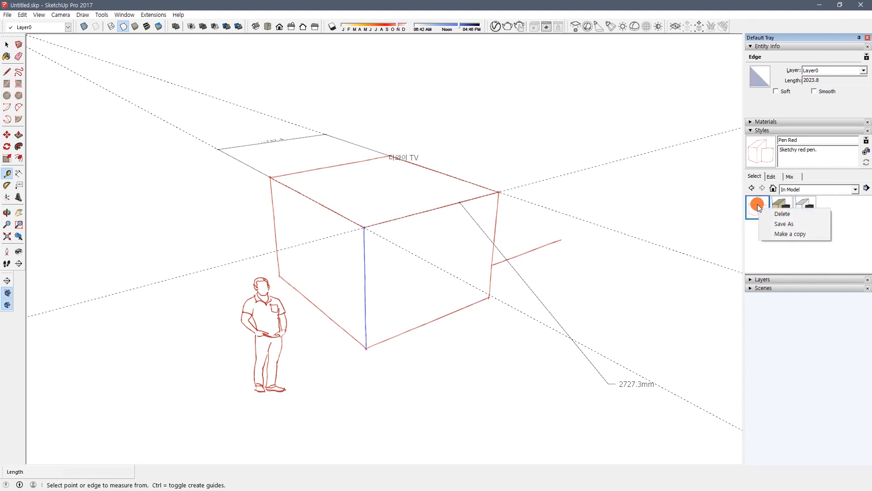
pyautogui.click(773, 214)
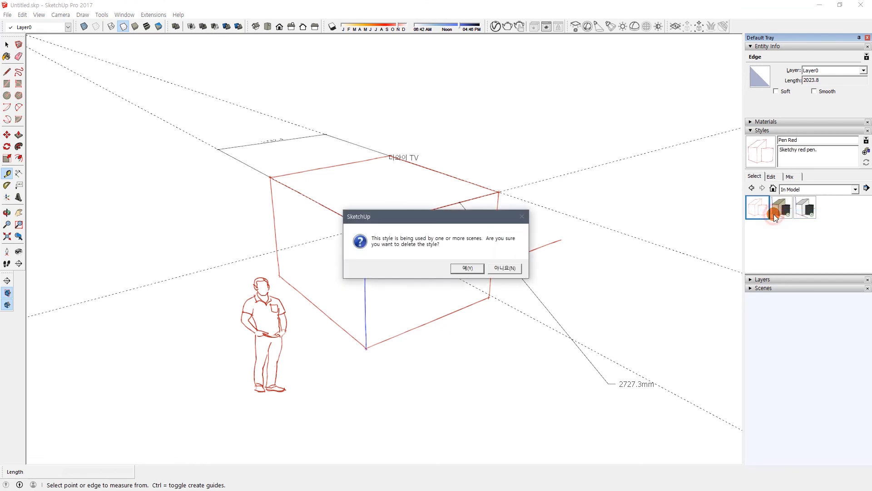
pyautogui.click(475, 265)
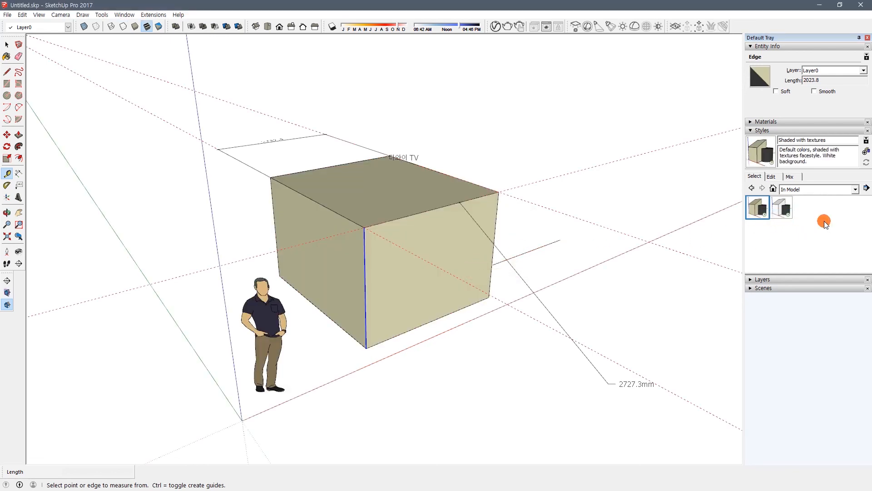
# Alternate the box between Shaded with textures and Shaded with textures1 to compare their face colors, ending with Shaded with textures1
pyautogui.click(759, 216)
pyautogui.click(780, 204)
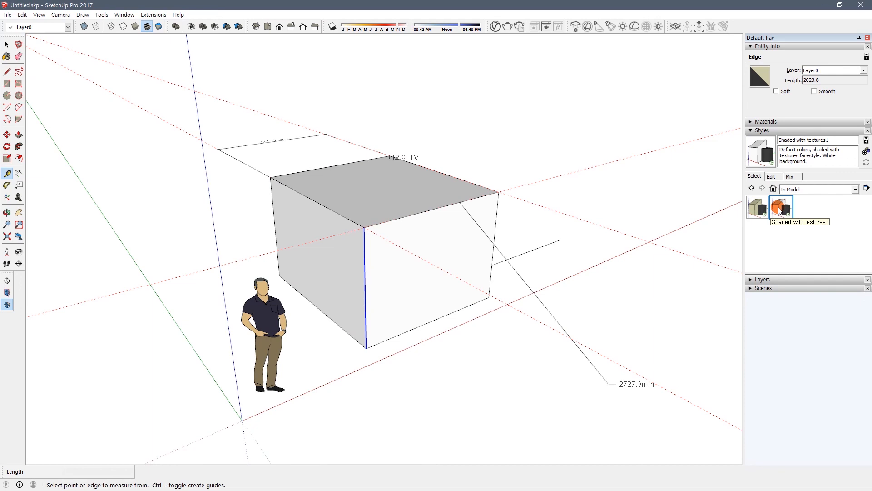
pyautogui.click(757, 207)
pyautogui.click(780, 203)
pyautogui.moveTo(493, 278); pyautogui.dragTo(459, 273, button='middle')
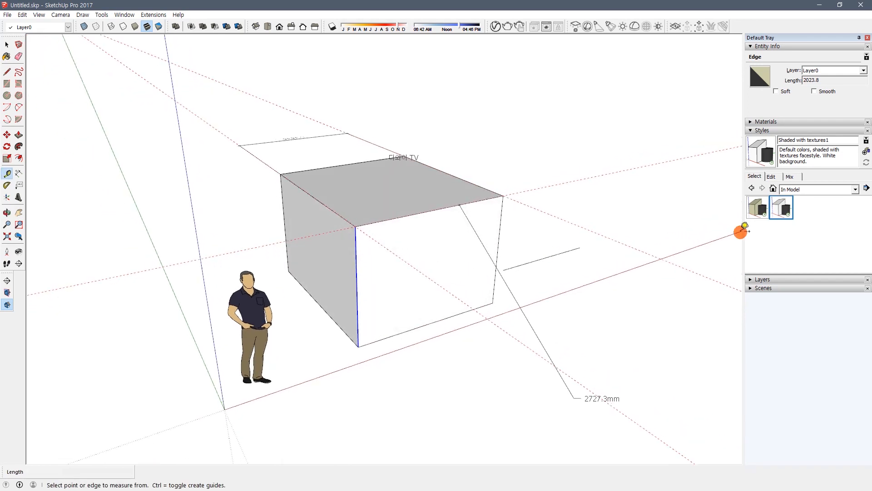
pyautogui.click(765, 216)
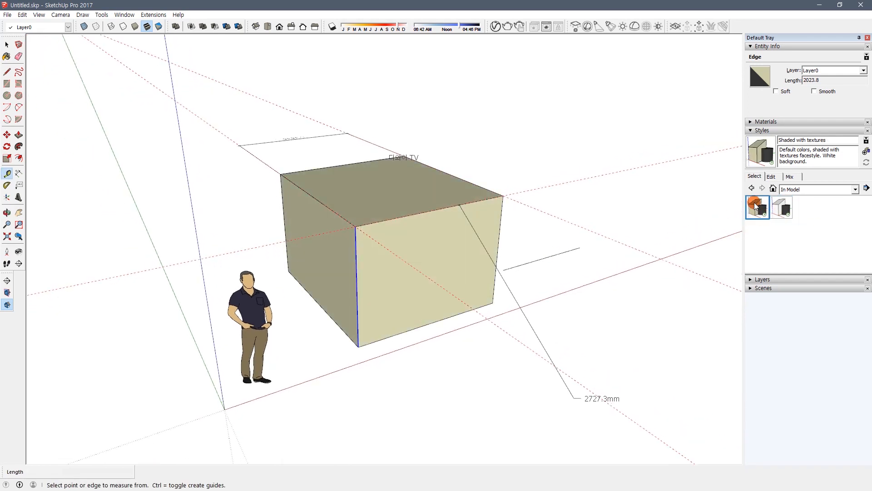
pyautogui.moveTo(493, 292); pyautogui.dragTo(460, 286, button='middle')
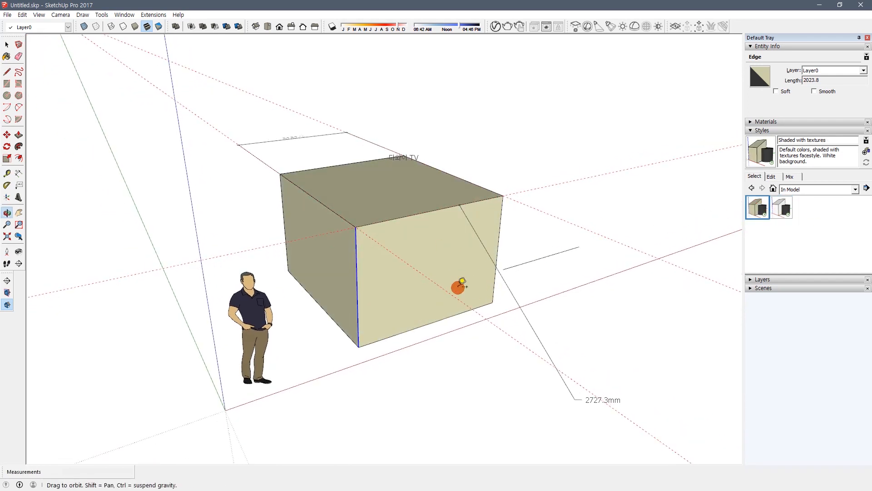
pyautogui.click(783, 211)
pyautogui.moveTo(395, 265); pyautogui.dragTo(401, 266, button='middle')
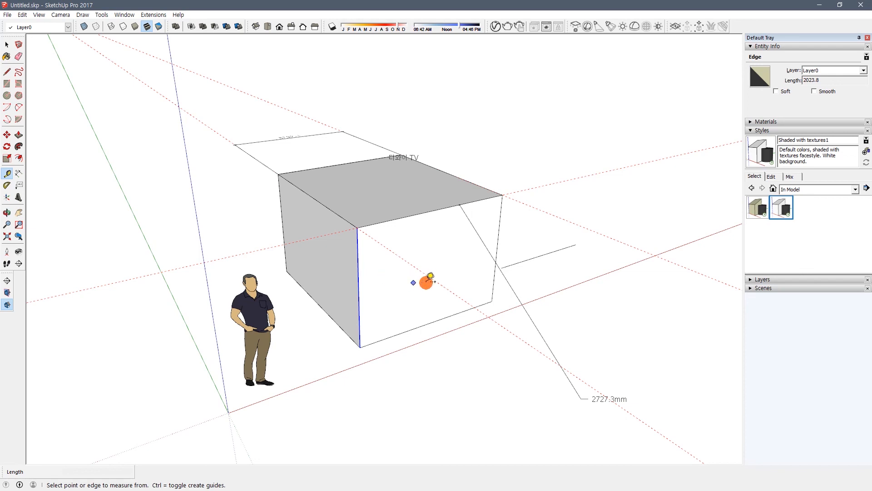
# Clear the edge selection, and recheck the box in Shaded with textures before reapplying Shaded with textures1
pyautogui.click(7, 45)
pyautogui.click(214, 203)
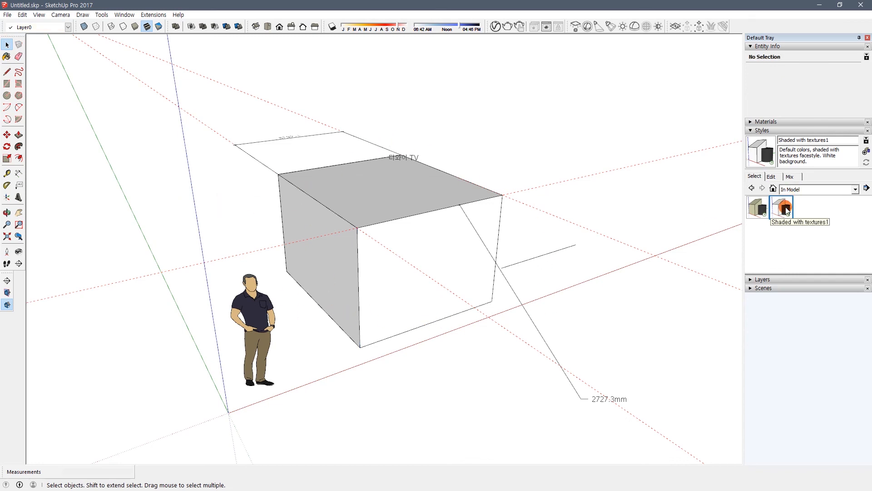
pyautogui.click(757, 208)
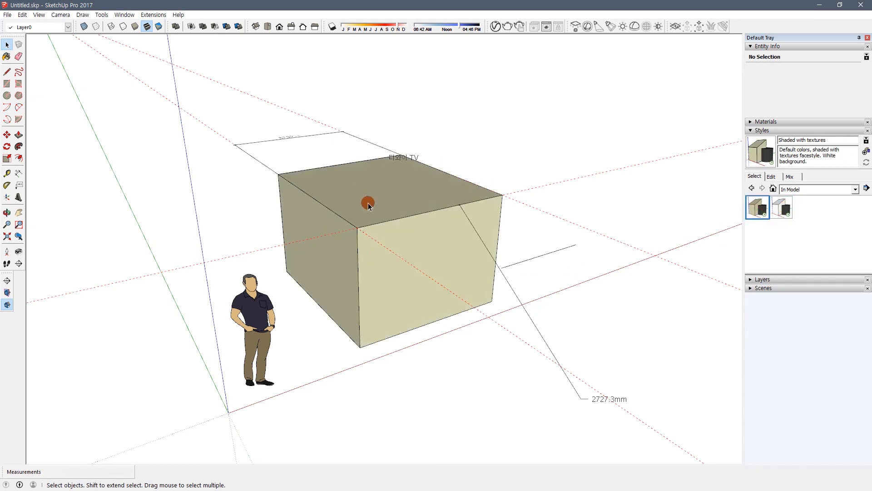
pyautogui.click(777, 207)
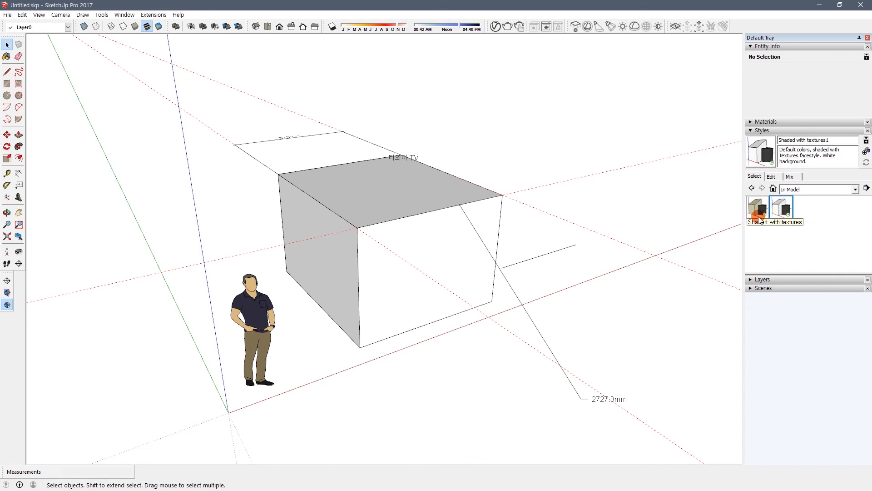
# Collapse the Styles settings
pyautogui.click(774, 130)
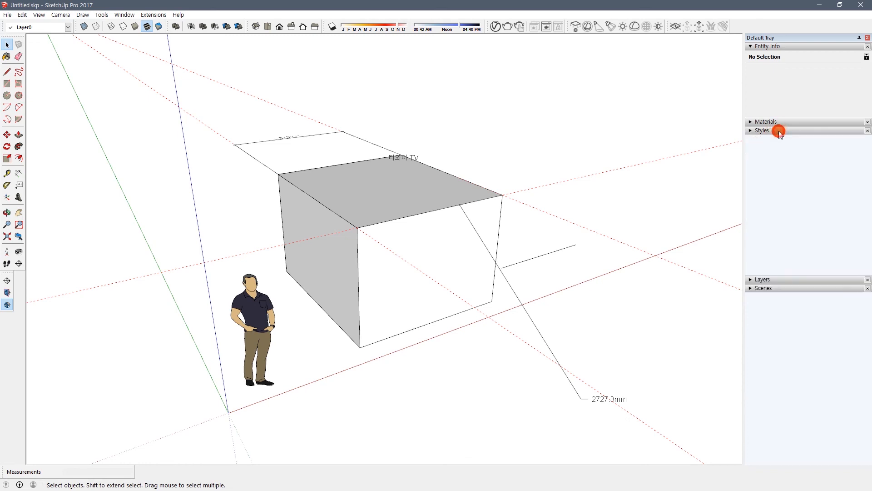
pyautogui.click(779, 131)
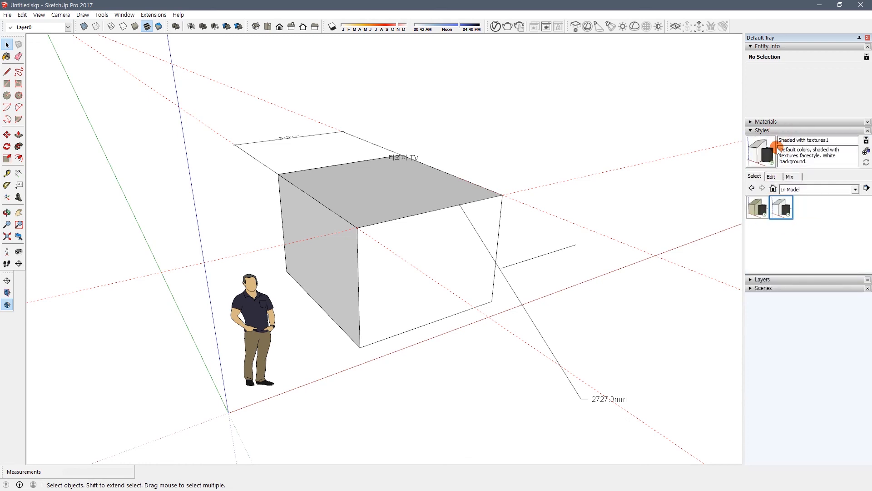
pyautogui.click(777, 131)
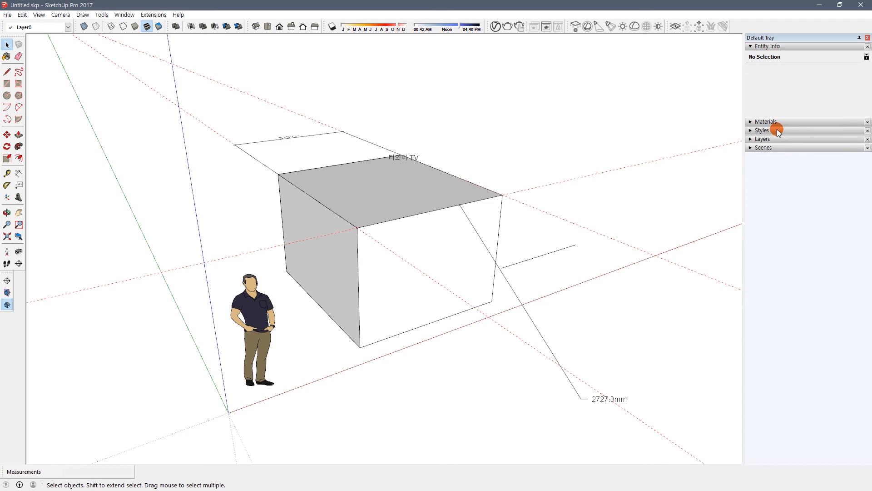
pyautogui.press('o')
pyautogui.moveTo(432, 259)
pyautogui.mouseDown()
pyautogui.moveTo(421, 279)
pyautogui.moveTo(436, 275)
pyautogui.mouseUp()
pyautogui.press('space')
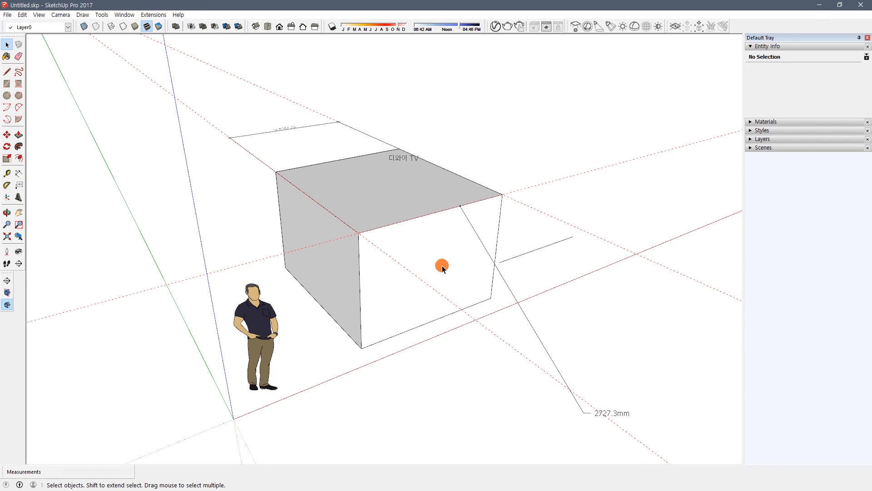
pyautogui.middleClick(460, 269)
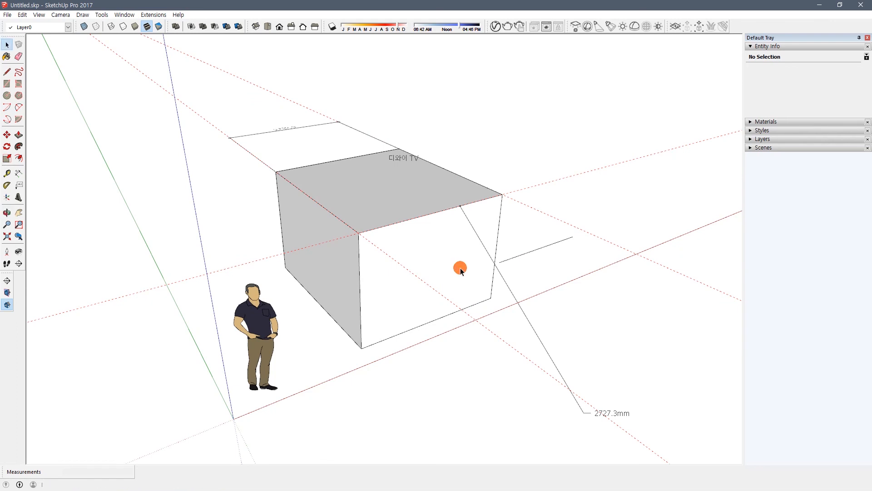
pyautogui.click(8, 14)
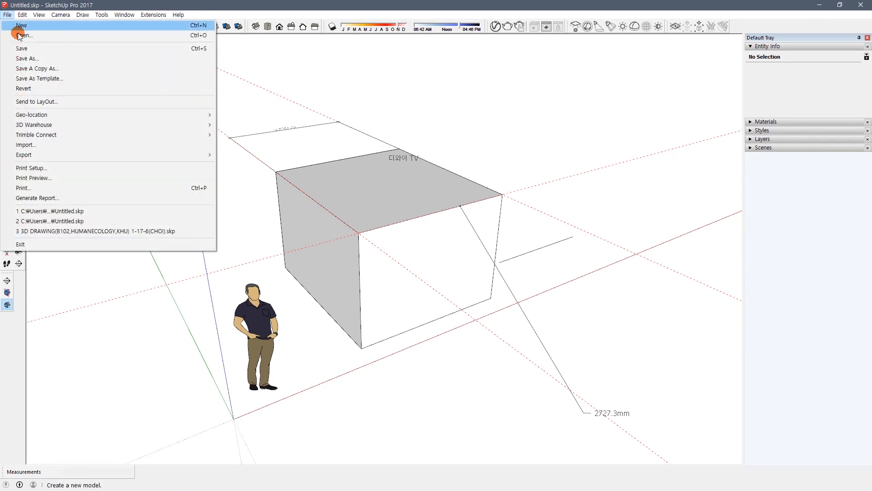
pyautogui.click(332, 18)
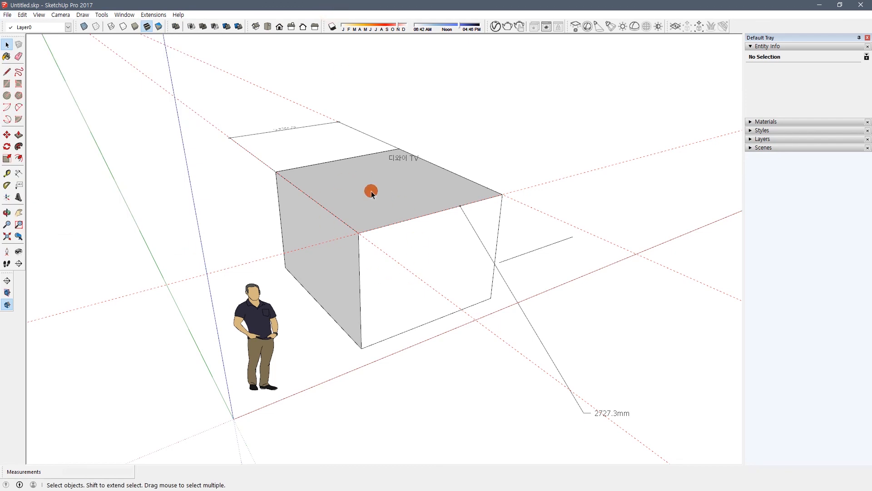